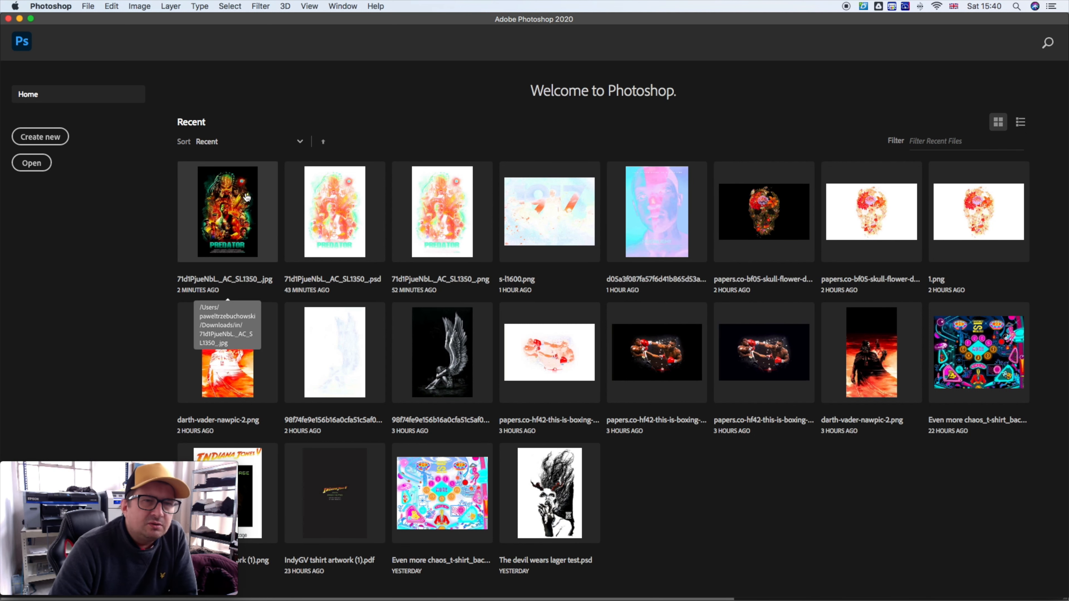
Open the recent poster 71d1PjueNbL._AC_SL1350_.jpg and its processed version 71d1PjueNbL._AC_SL1350_.png from the "out" folder.
left_click(227, 290)
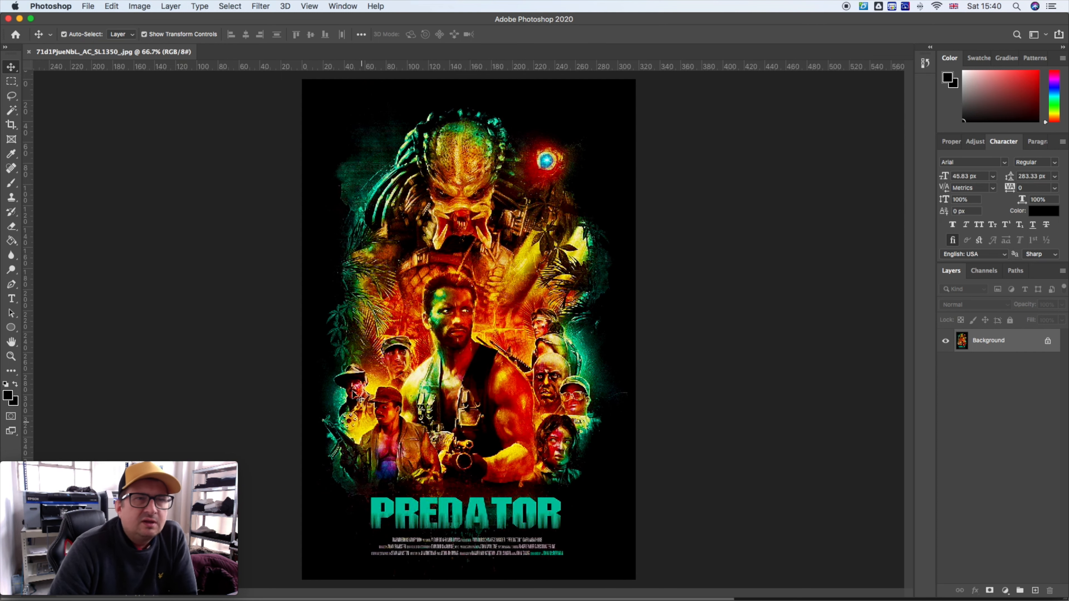
left_click(88, 6)
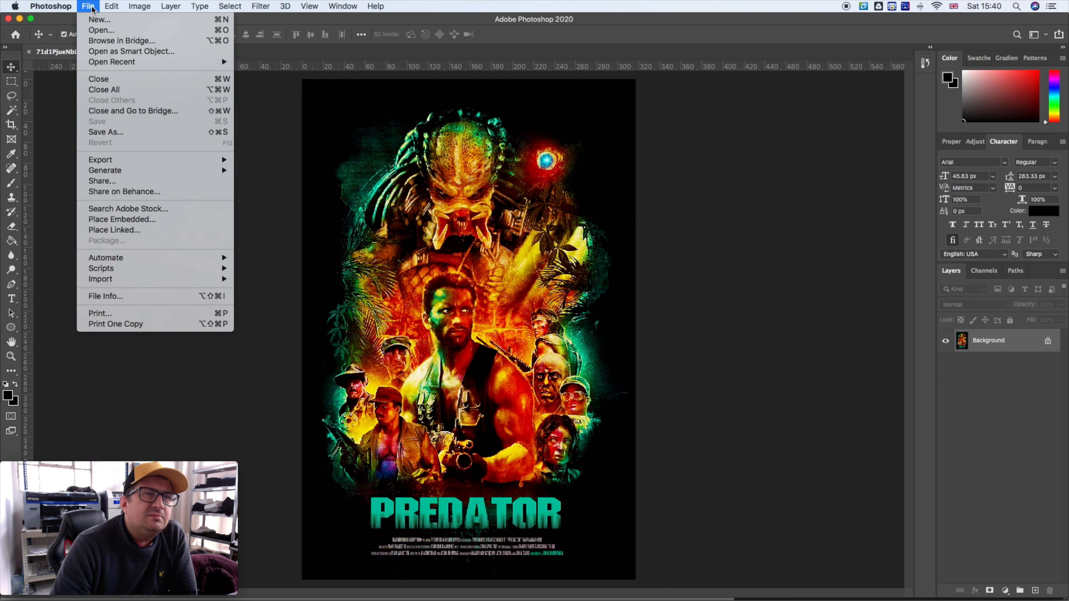
left_click(91, 30)
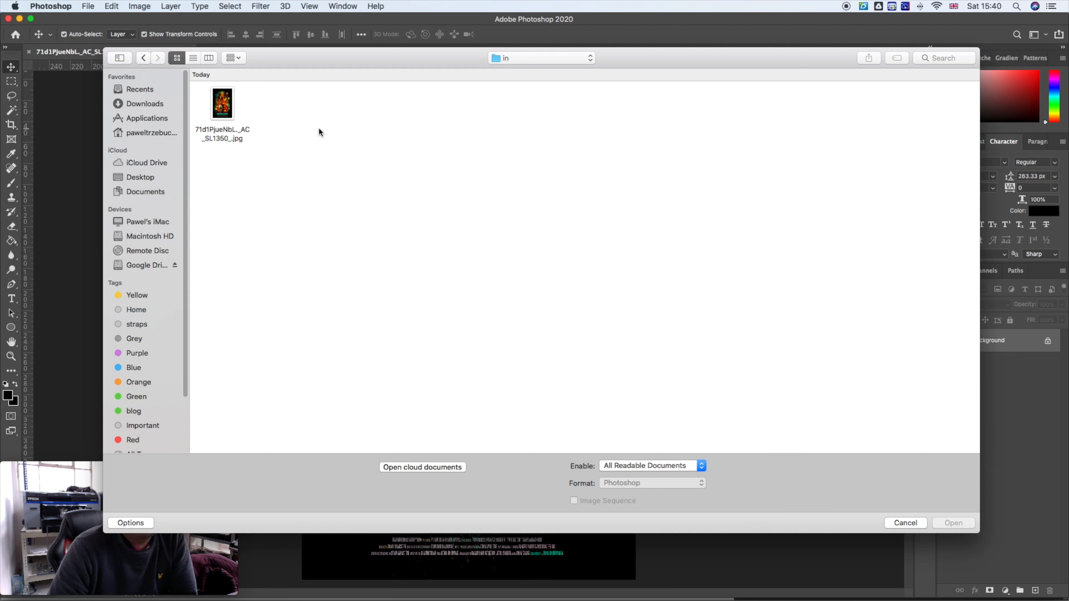
left_click(507, 60)
left_click(537, 138)
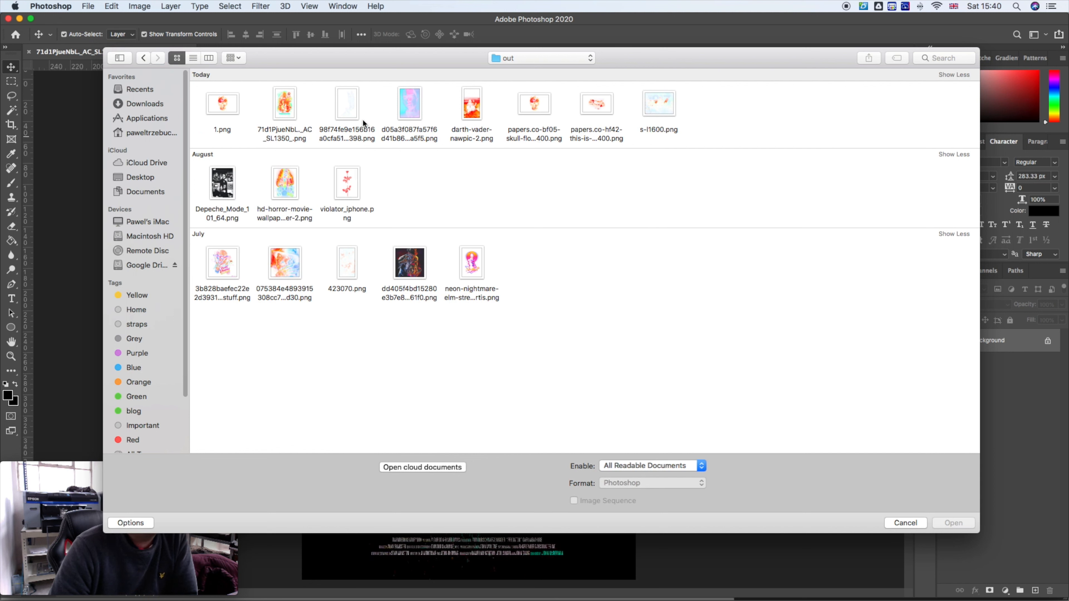
left_click(290, 112)
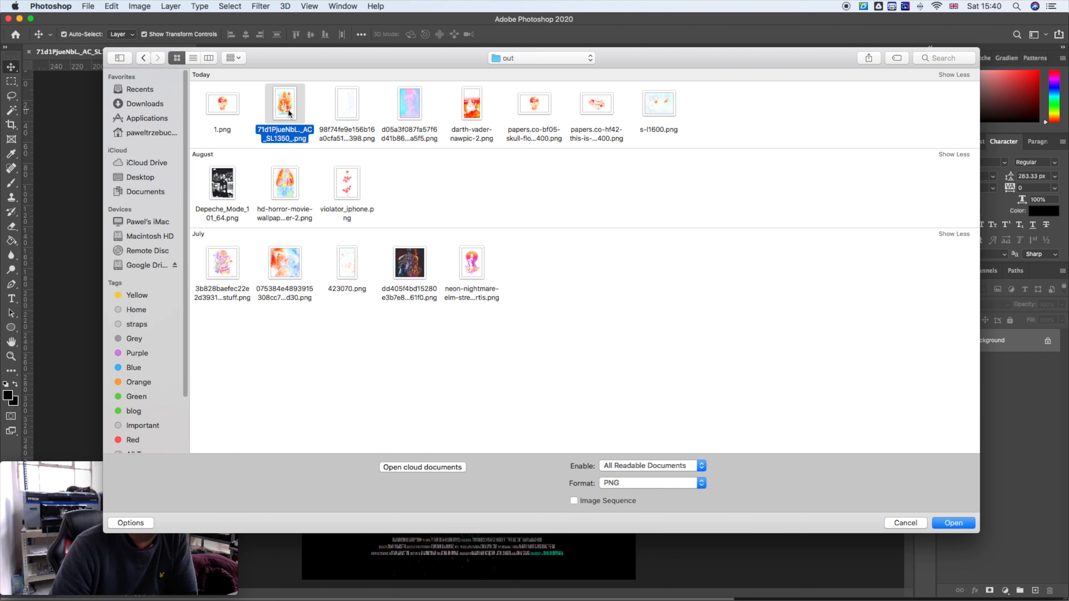
left_click(950, 523)
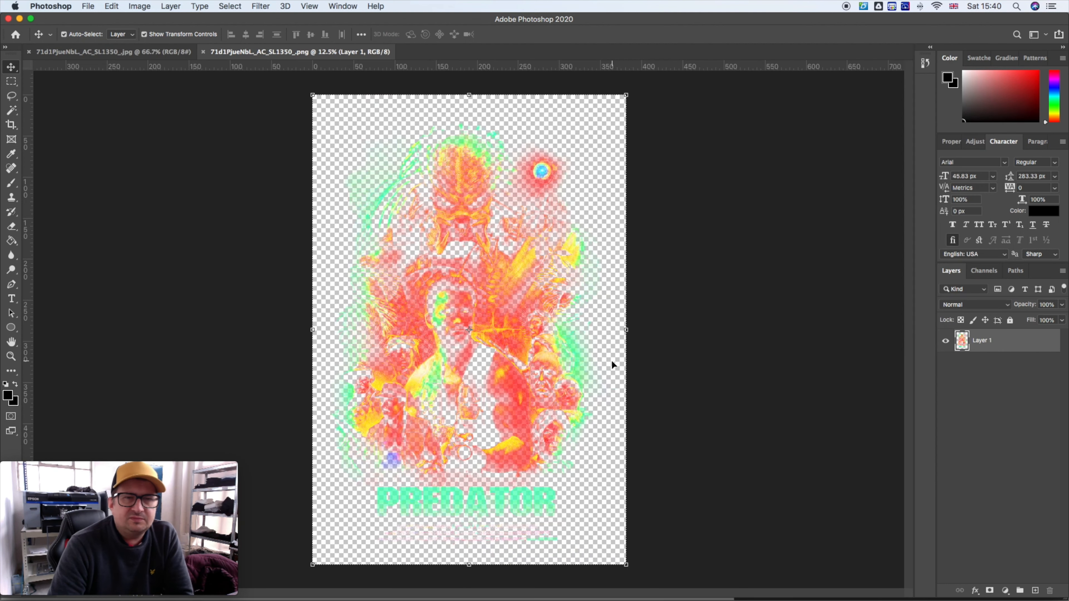
Deselect the PNG's layer and fit both the PNG and the JPG posters on screen.
left_click(659, 324)
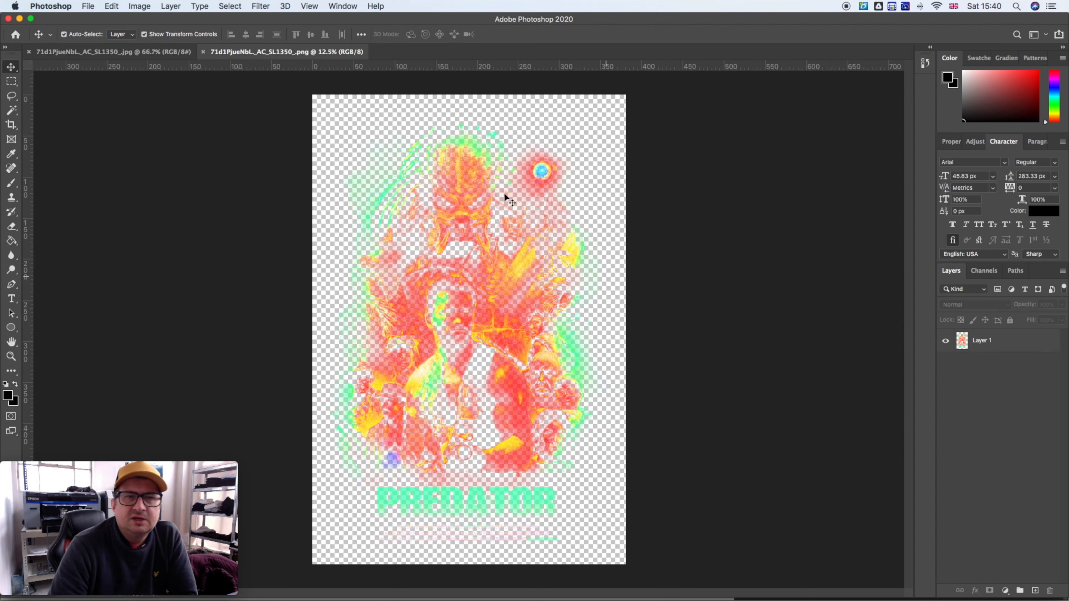
left_click(432, 140)
right_click(433, 140)
left_click(430, 135)
right_click(429, 130)
left_click(418, 125)
key("z")
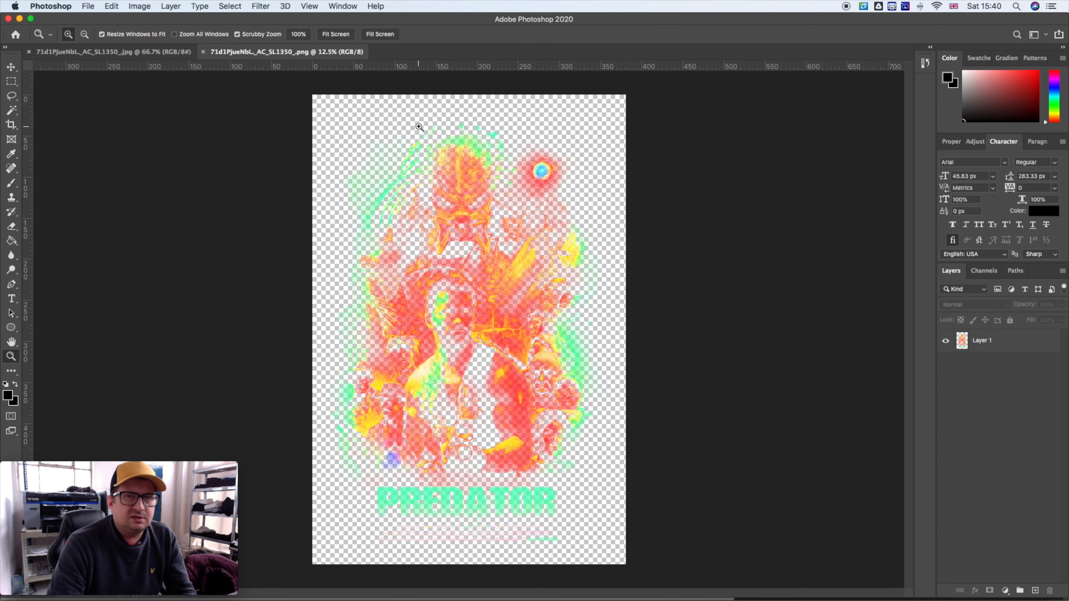
right_click(418, 125)
left_click(249, 68)
left_click(132, 52)
right_click(404, 135)
left_click(429, 140)
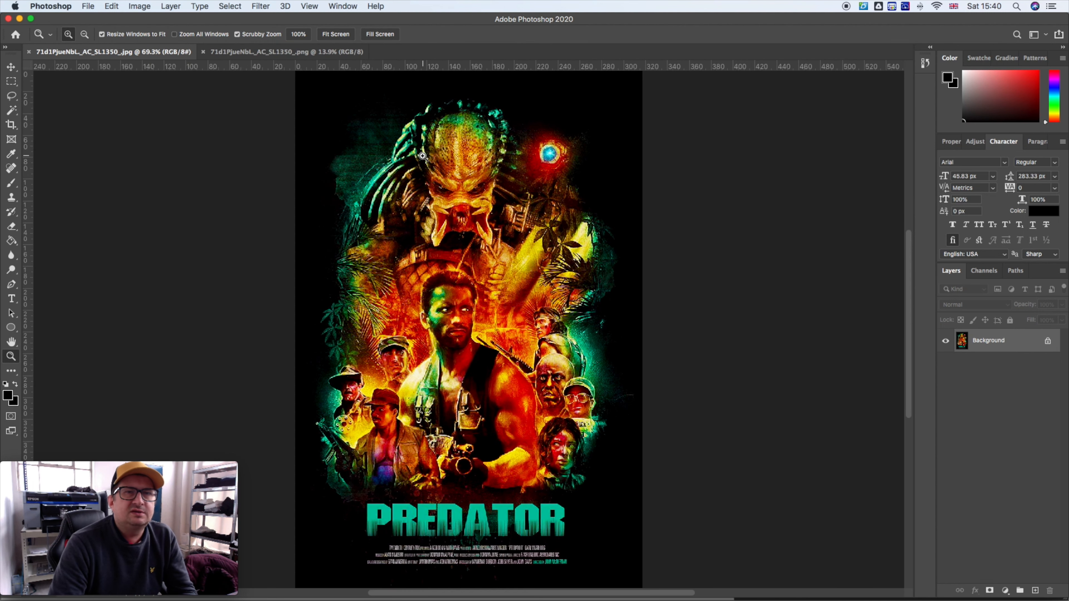
Compare the original JPG poster with the transparent PNG version.
left_click(275, 52)
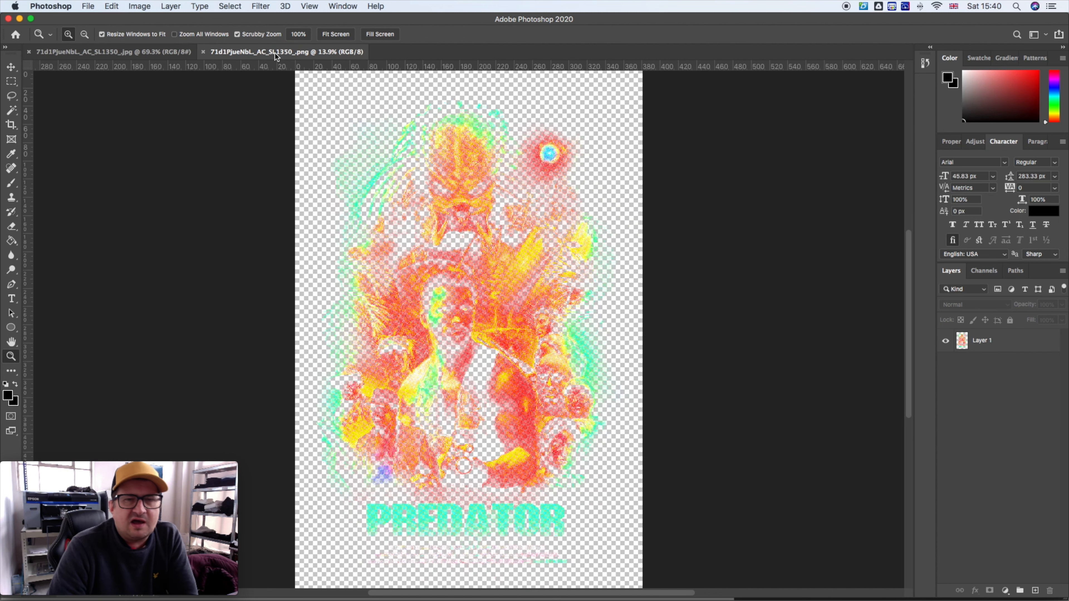
left_click(134, 55)
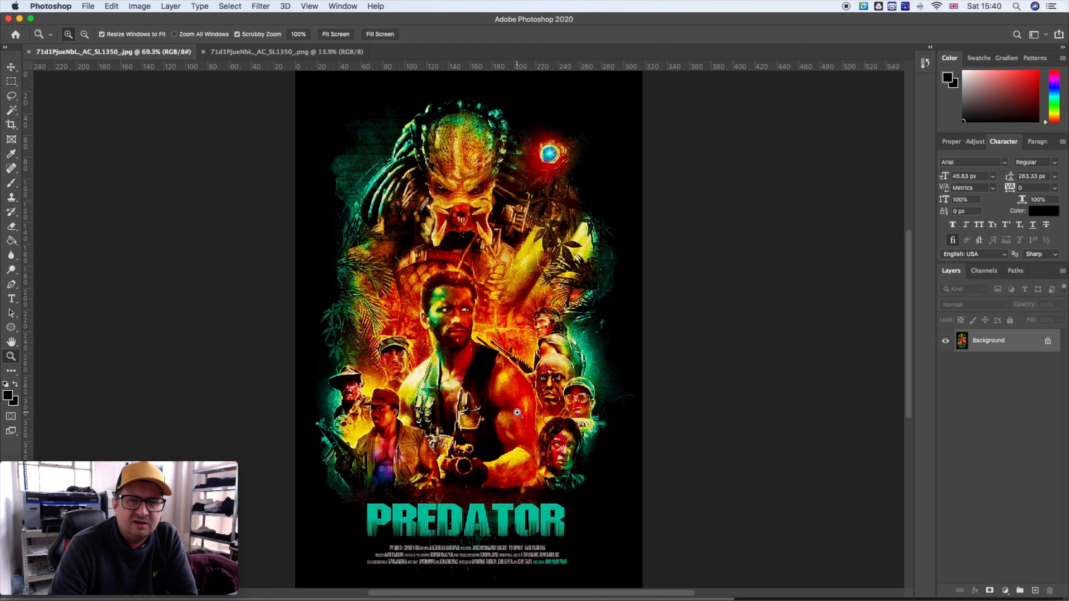
left_click(229, 54)
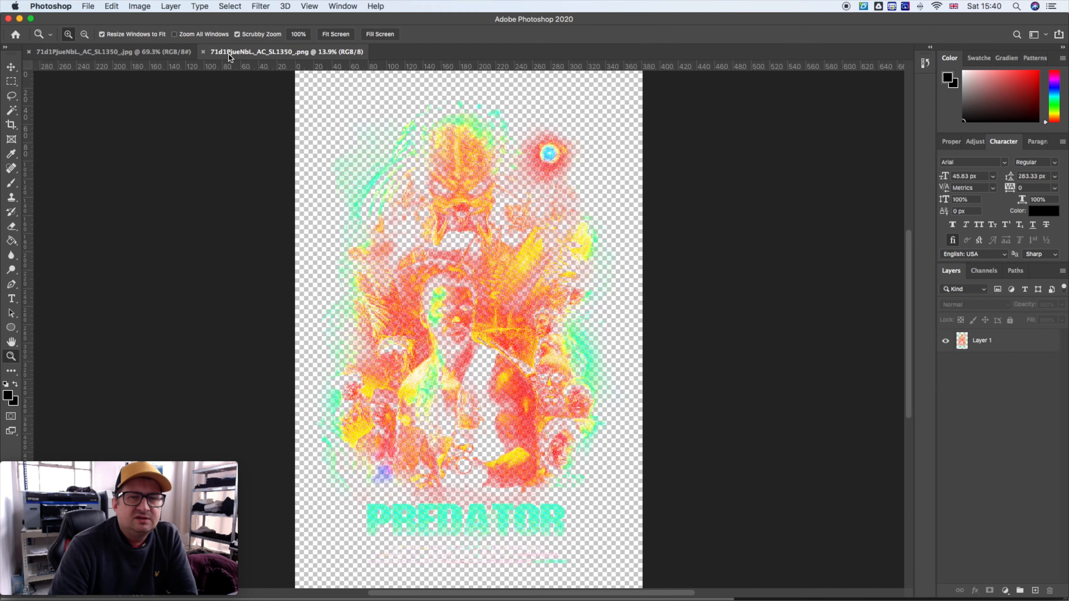
Examine the halftone dots and knocked-out black areas of the PNG up close, ending with the whole poster in view.
left_click_drag(528, 392, 598, 470)
left_click_drag(412, 253, 431, 277)
left_click_drag(577, 304, 469, 233)
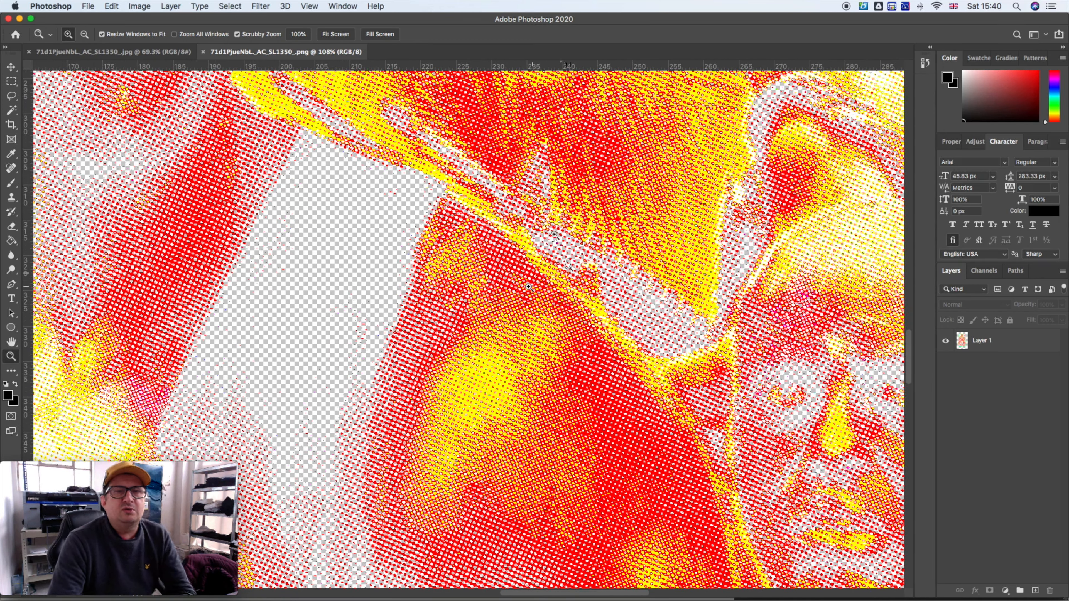
left_click_drag(484, 291, 595, 410)
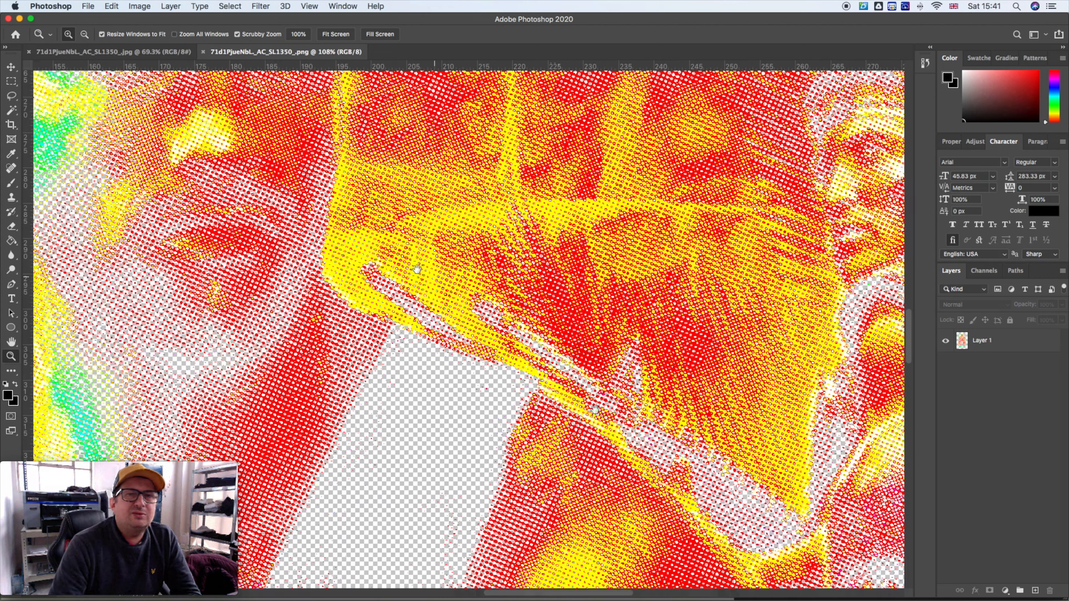
left_click_drag(381, 218, 347, 180)
left_click_drag(529, 362, 530, 300)
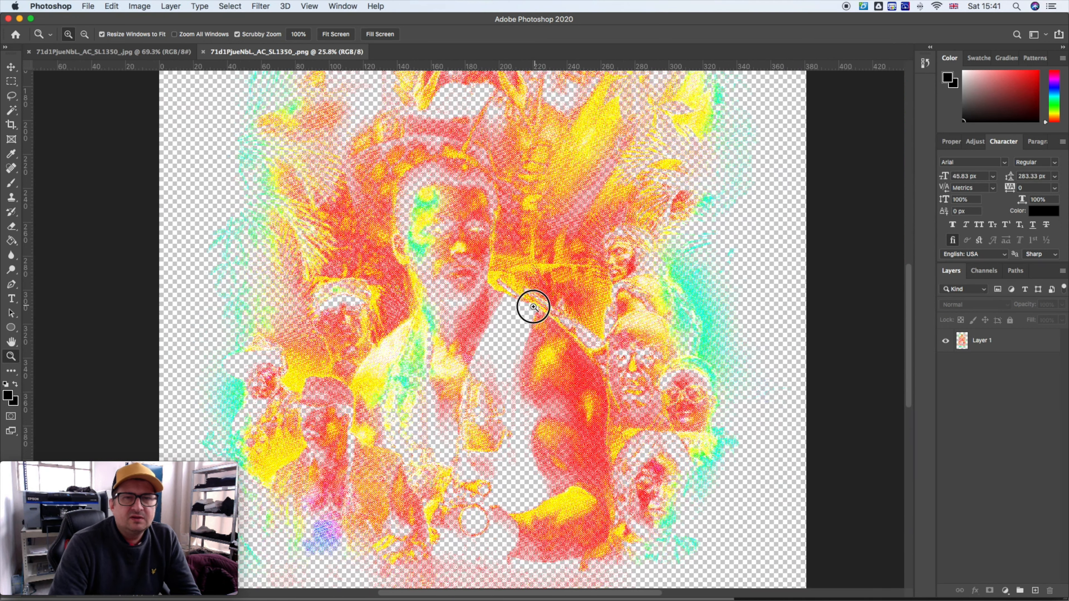
left_click_drag(324, 421, 470, 268)
right_click(470, 268)
left_click(490, 274)
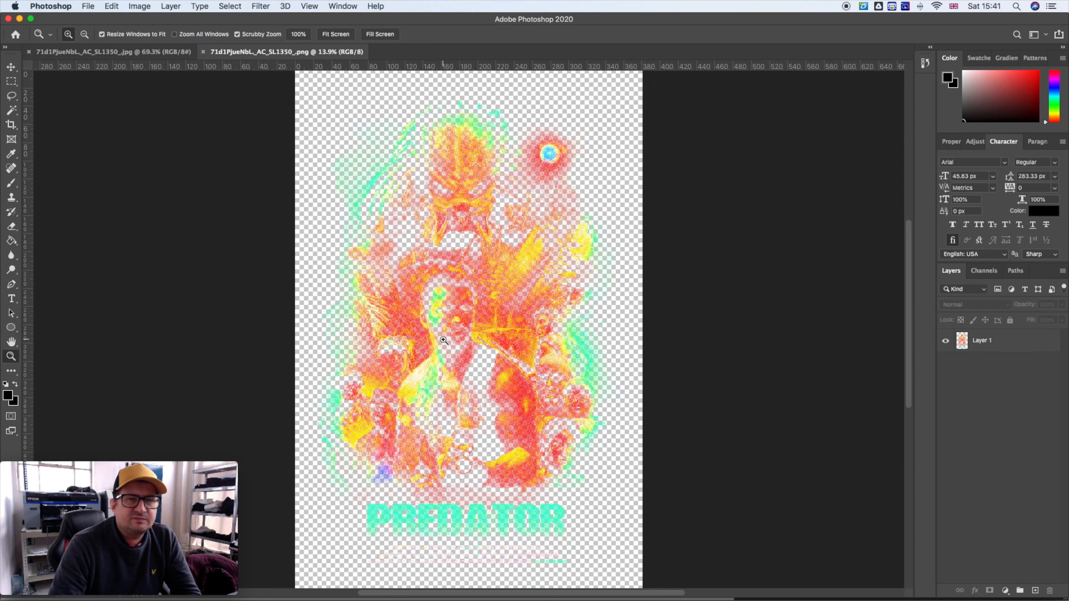
left_click_drag(342, 414, 424, 384)
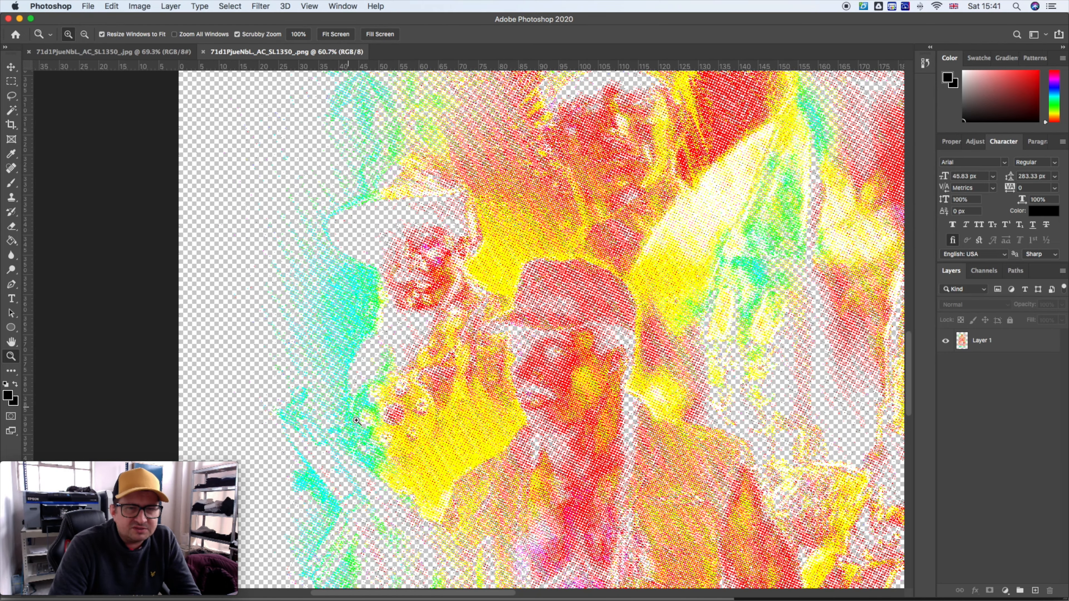
right_click(426, 379)
left_click(458, 388)
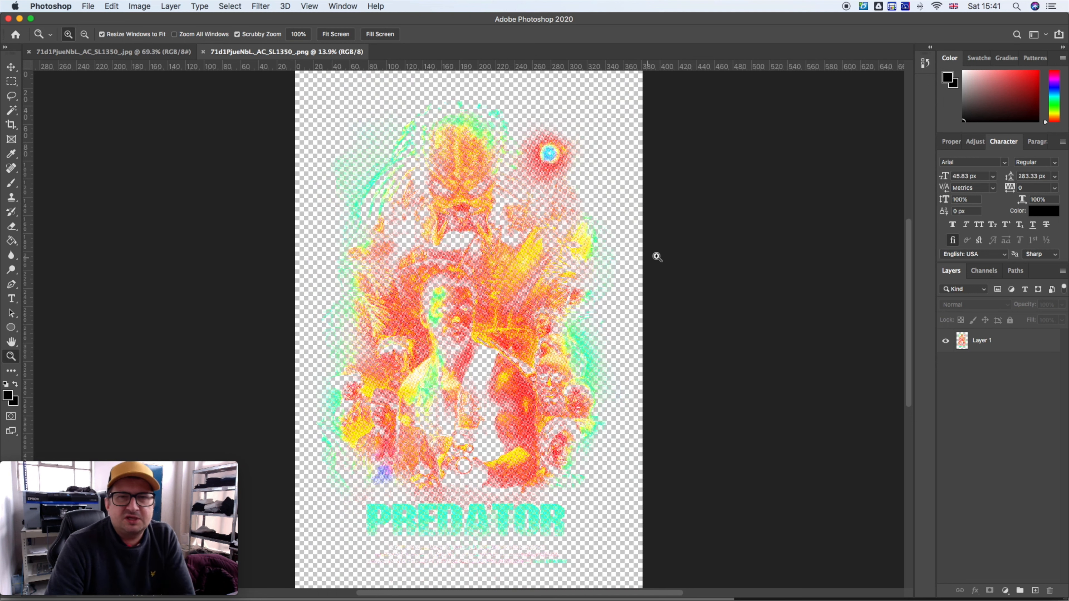
Add a black Solid Color fill layer to the PNG and place it beneath Layer 1.
left_click(1005, 590)
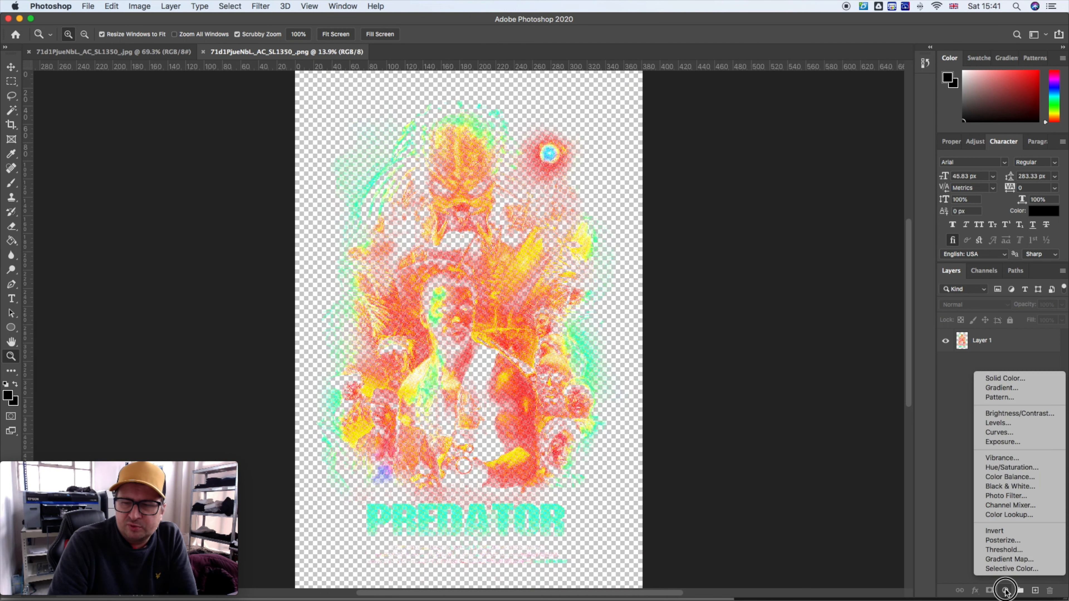
left_click(989, 378)
left_click_drag(852, 507, 876, 503)
left_click(957, 363)
left_click_drag(1017, 342, 1018, 383)
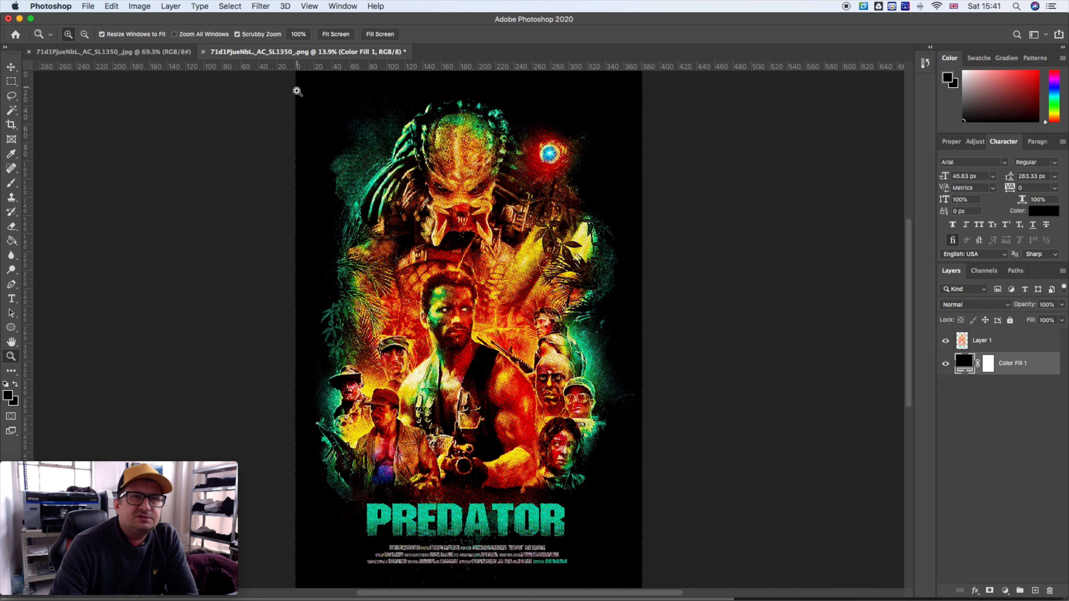
Compare the original JPG with the black-backed halftone PNG, also viewing the PNG at a reduced size.
left_click(164, 54)
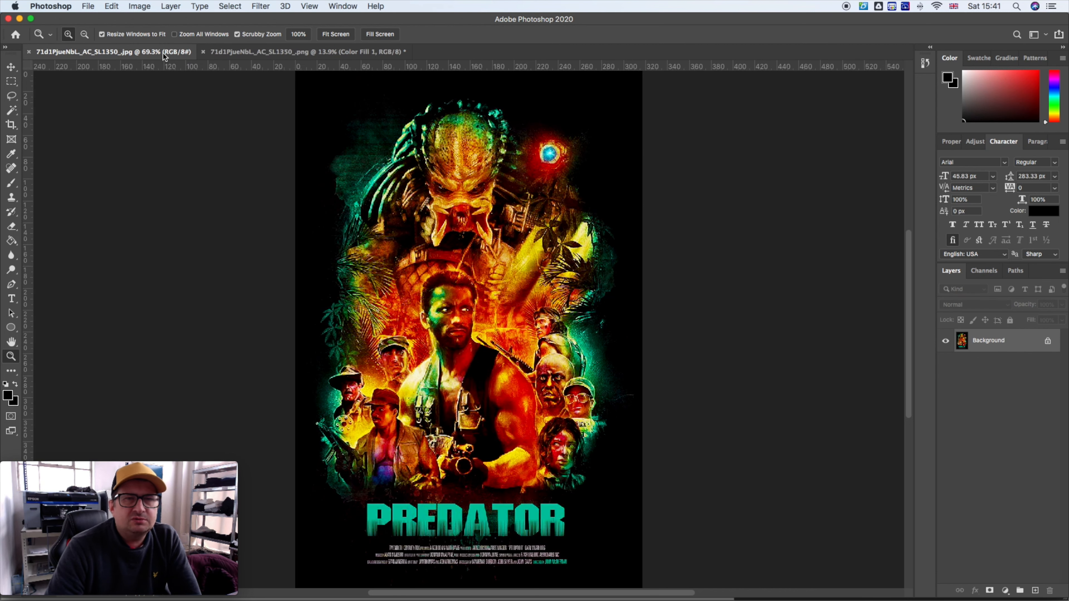
left_click(251, 51)
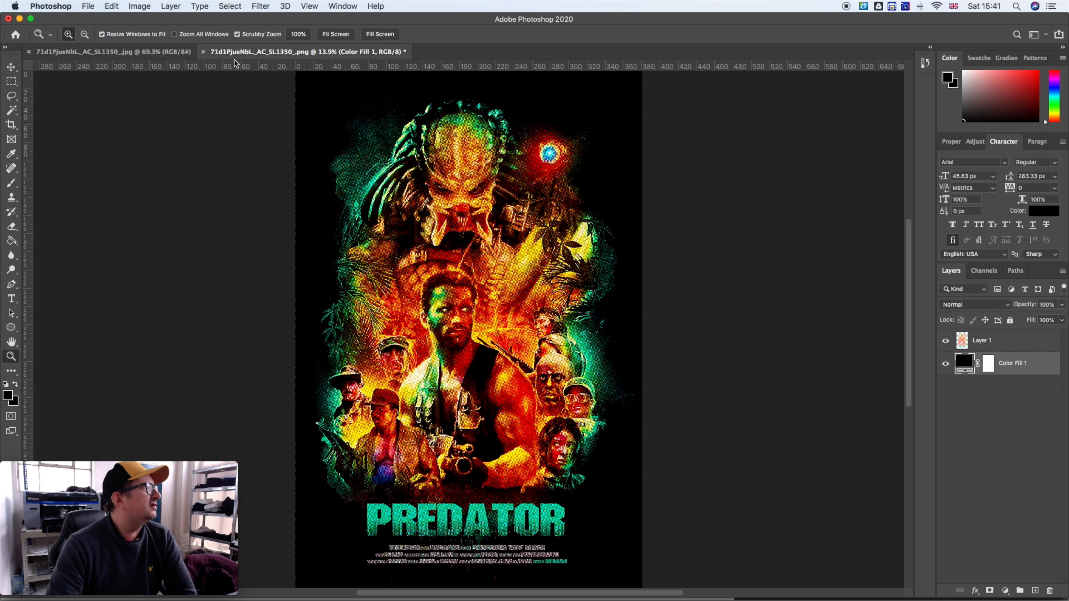
left_click(164, 53)
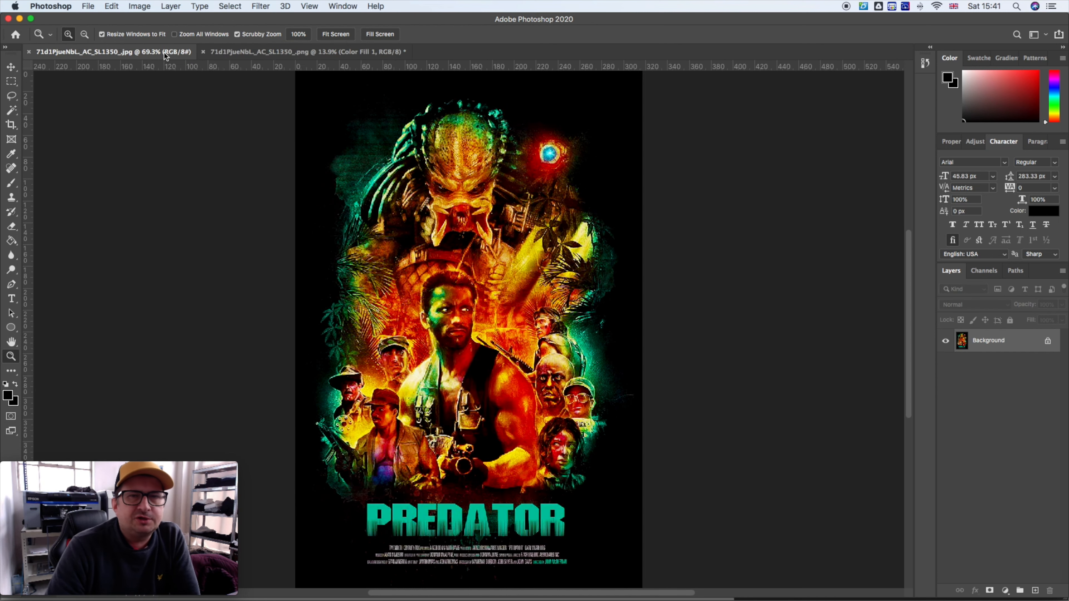
left_click(250, 49)
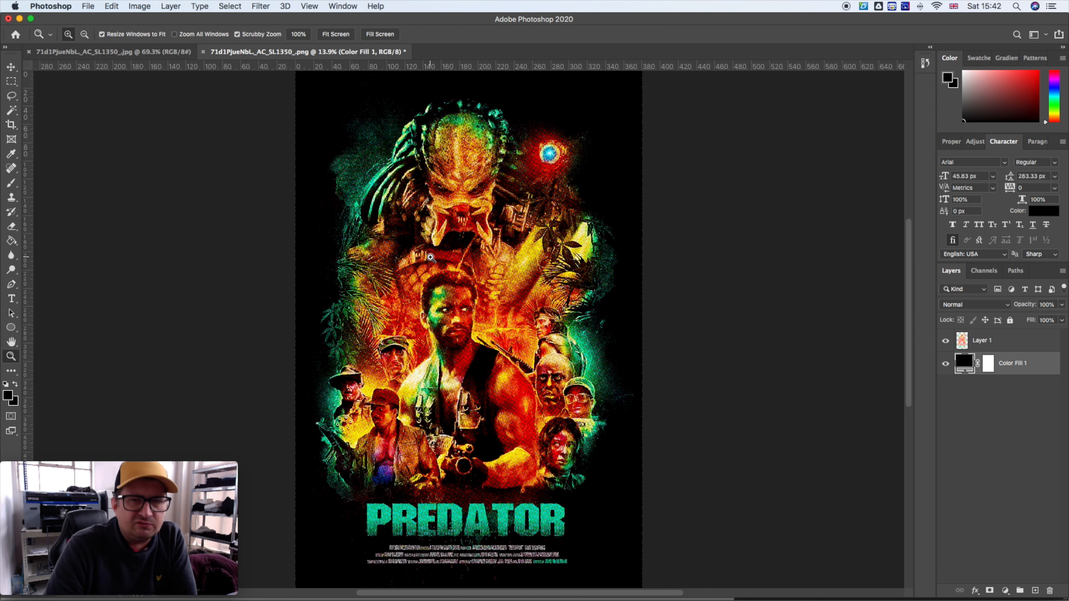
right_click(453, 237)
left_click(464, 223)
left_click_drag(471, 256, 456, 249)
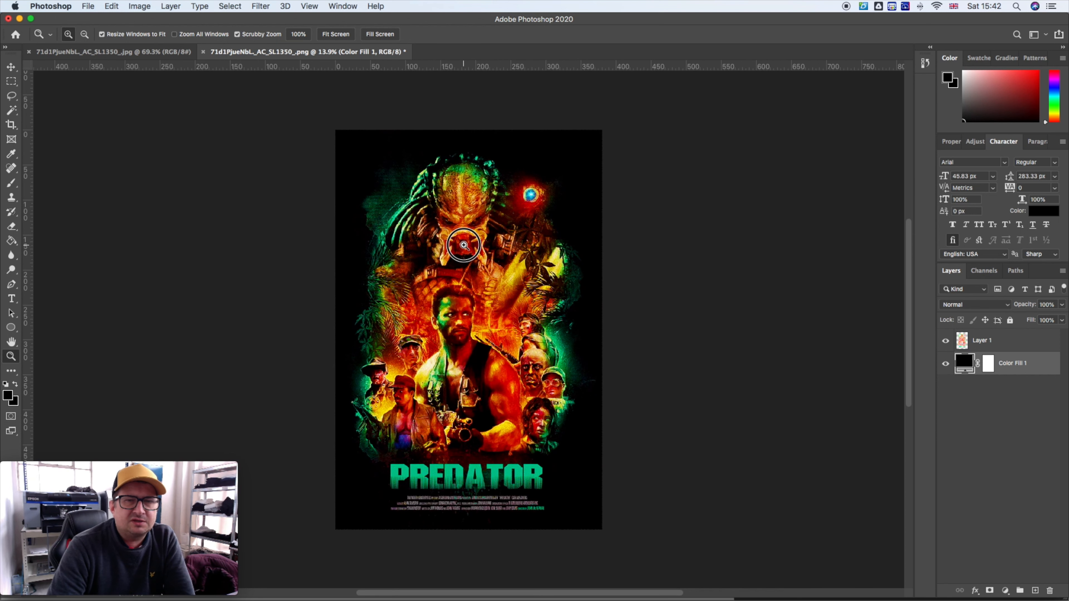
left_click(153, 52)
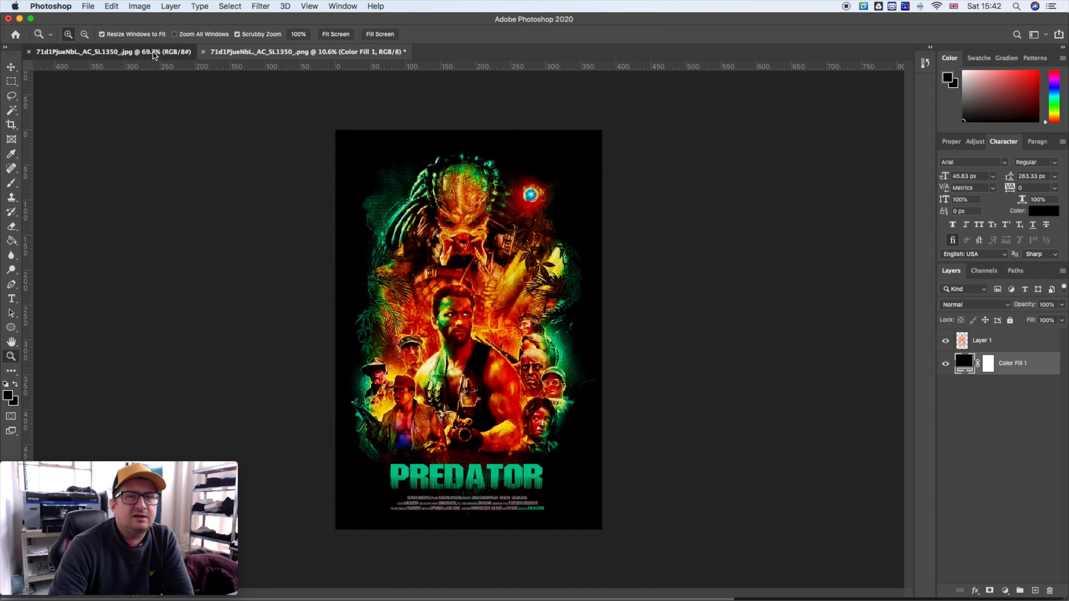
left_click(267, 53)
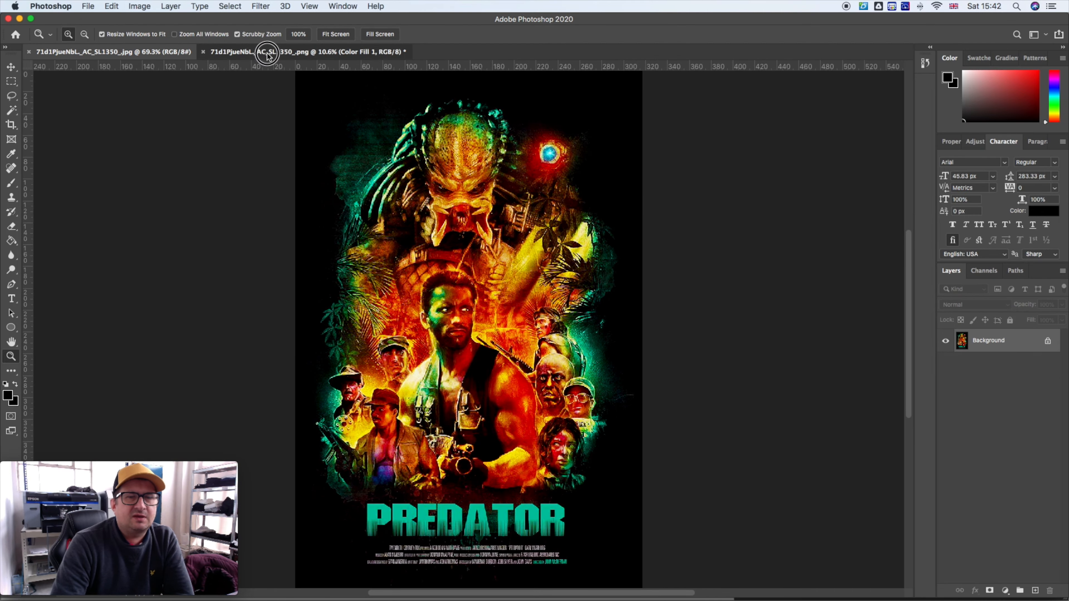
Examine the halftone detail on black from the creature's head down to the soldiers, ending with the whole poster in view.
left_click_drag(422, 310, 526, 361)
left_click_drag(615, 356, 496, 266)
left_click_drag(581, 276, 345, 467)
left_click_drag(576, 220, 469, 355)
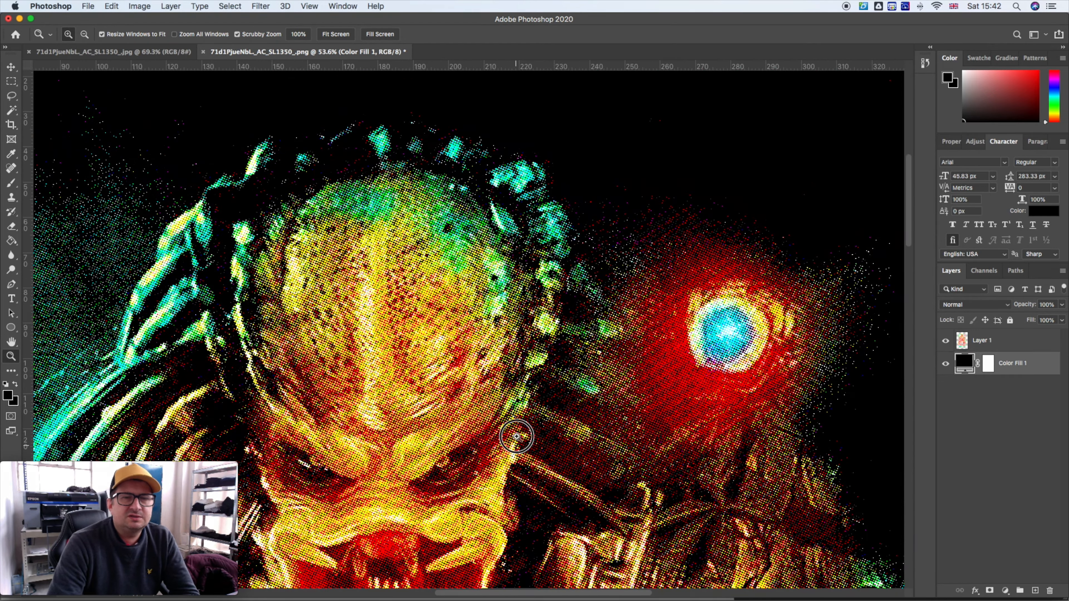
left_click_drag(514, 443, 601, 300)
left_click_drag(574, 349, 566, 105)
left_click_drag(606, 417, 610, 124)
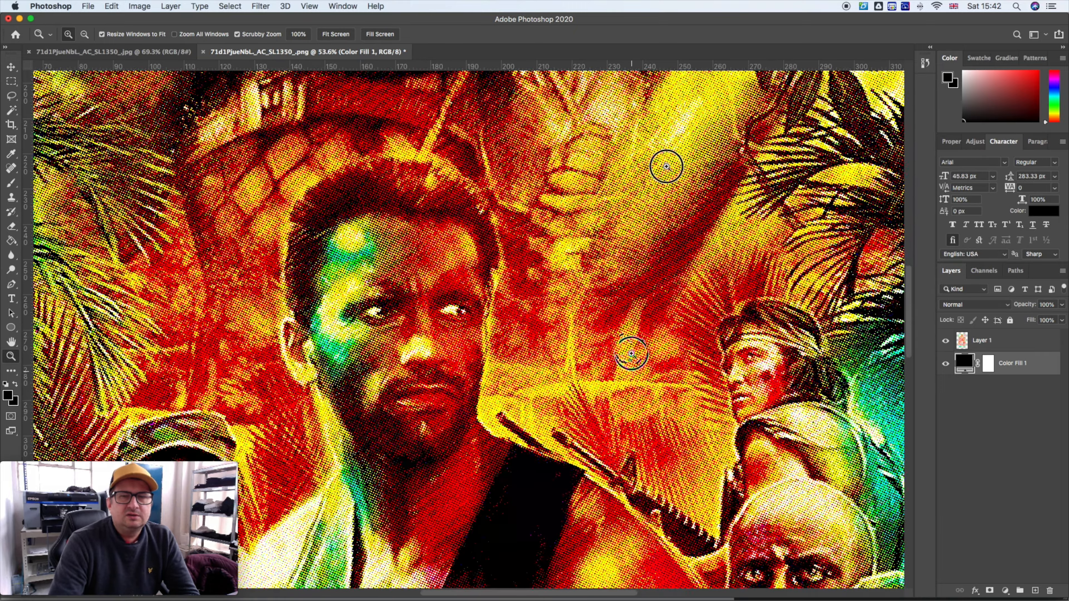
left_click_drag(576, 356, 589, 137)
right_click(643, 333)
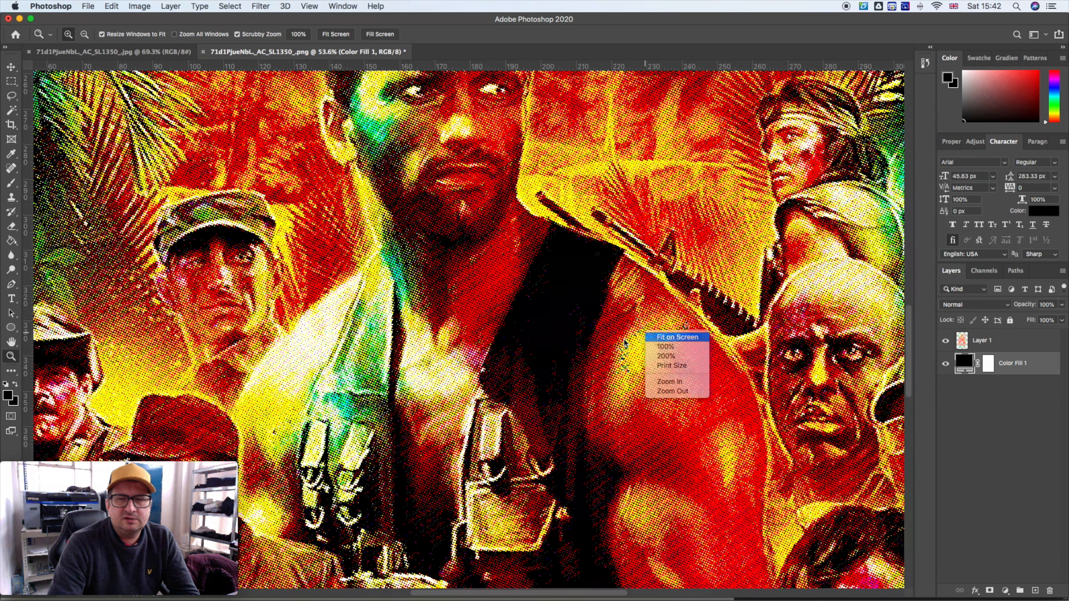
left_click(650, 337)
Inspect the lower characters of the black-backed PNG up close and return to the full poster view.
left_click_drag(323, 422, 493, 349)
left_click_drag(448, 425, 465, 246)
left_click_drag(520, 364, 489, 298)
right_click(491, 298)
left_click(522, 305)
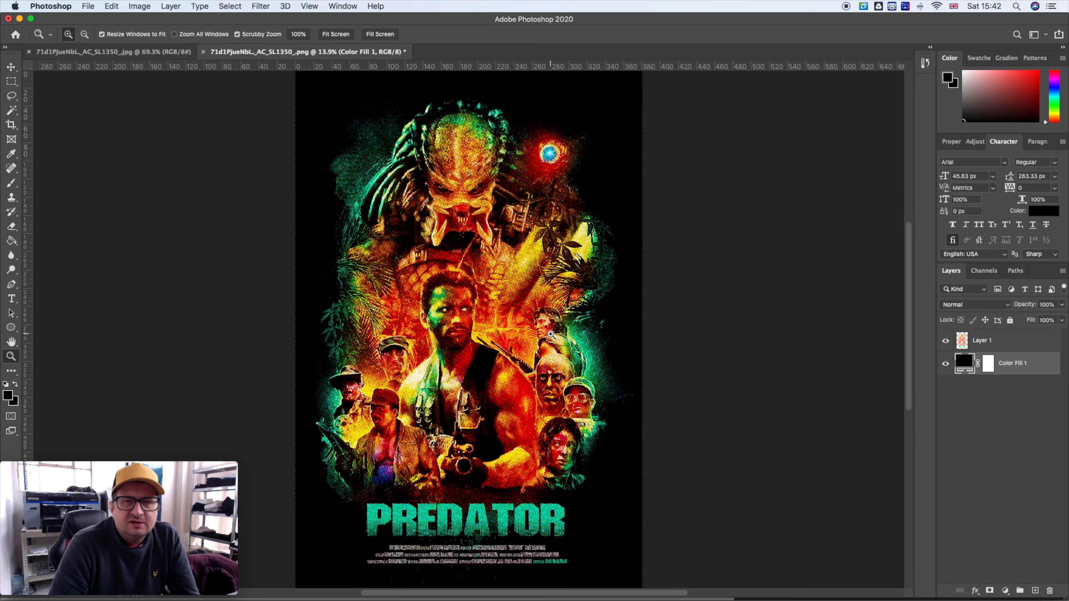
Examine the black-backed halftone poster up close, from the upper corner and creature's head down to the title and credits.
left_click_drag(627, 189, 663, 206)
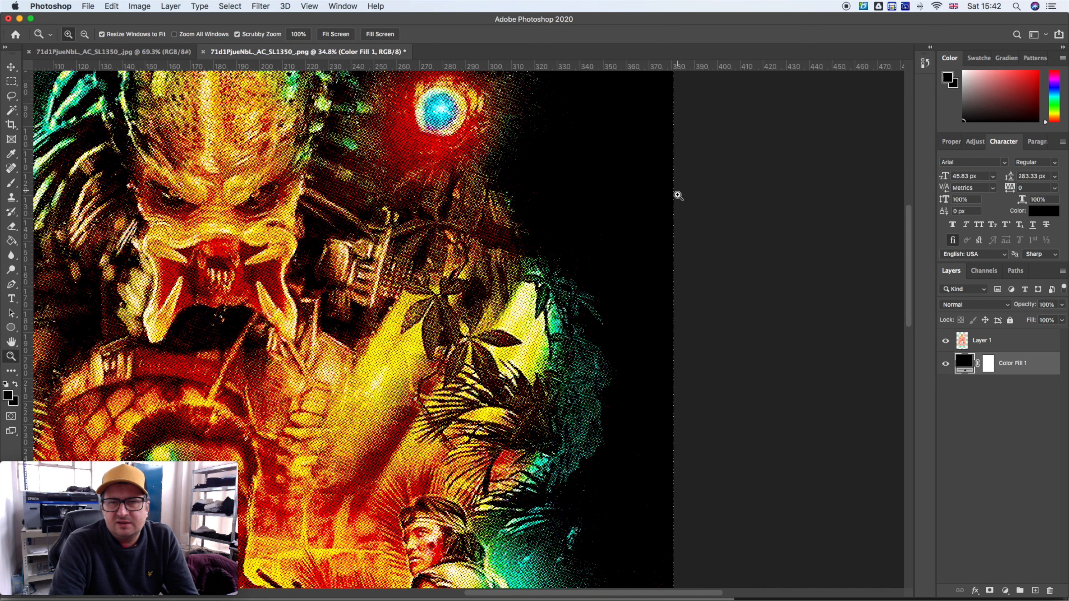
scroll(633, 184, "up", 6)
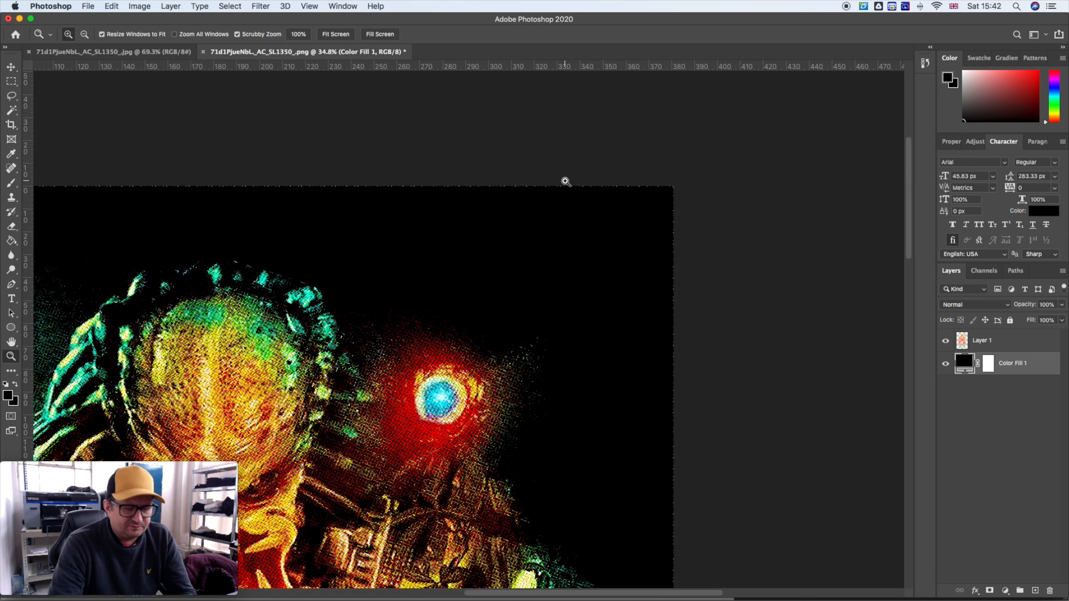
key("v")
left_click_drag(382, 218, 663, 220)
scroll(664, 220, "left", 5)
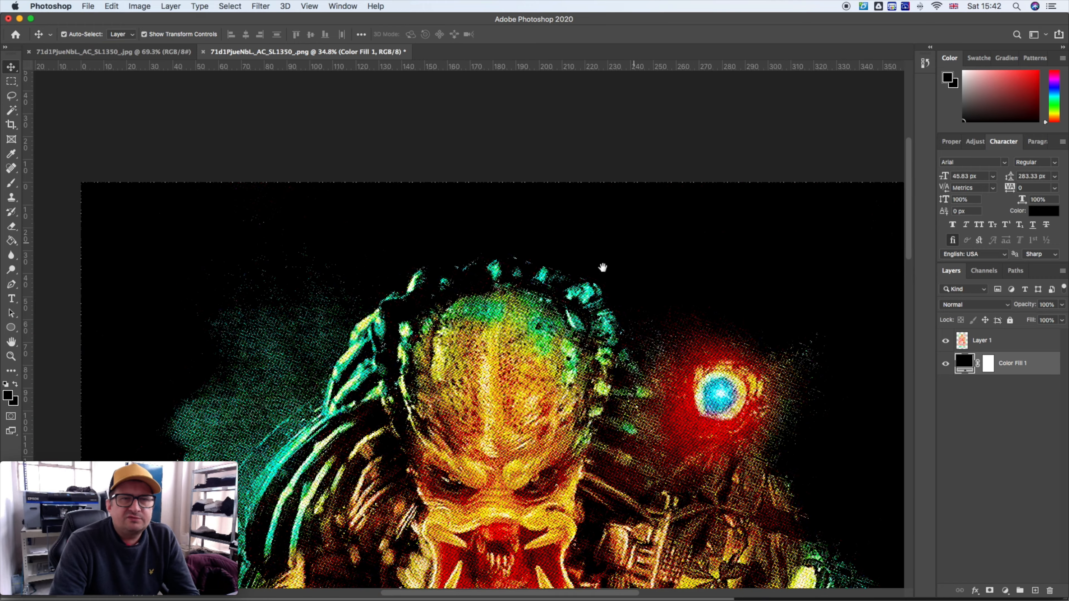
scroll(601, 267, "down", 8)
scroll(529, 340, "down", 12)
scroll(505, 333, "left", 2)
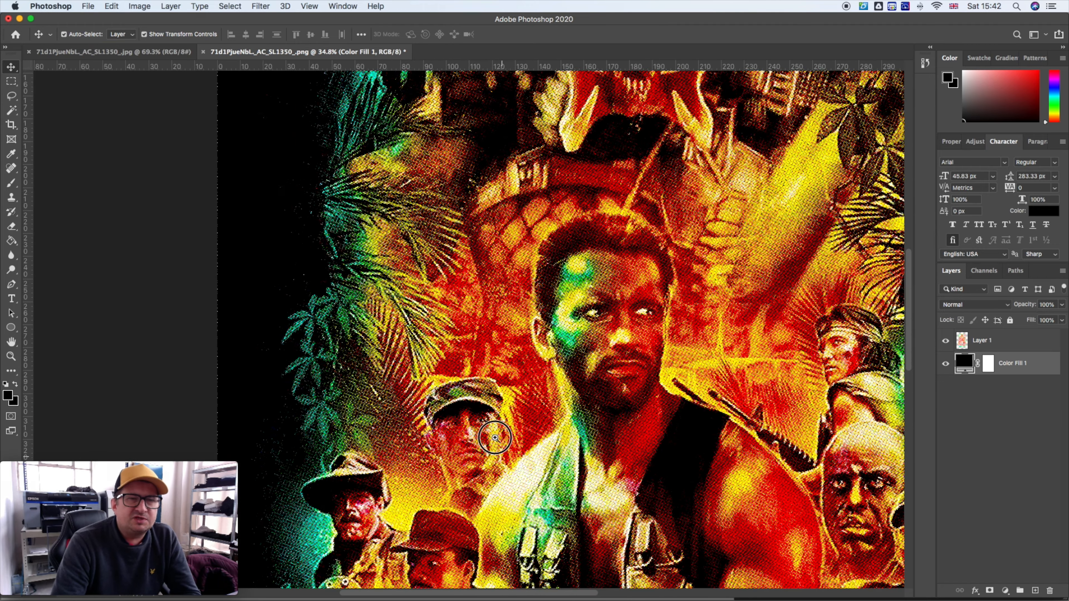
scroll(458, 321, "down", 6)
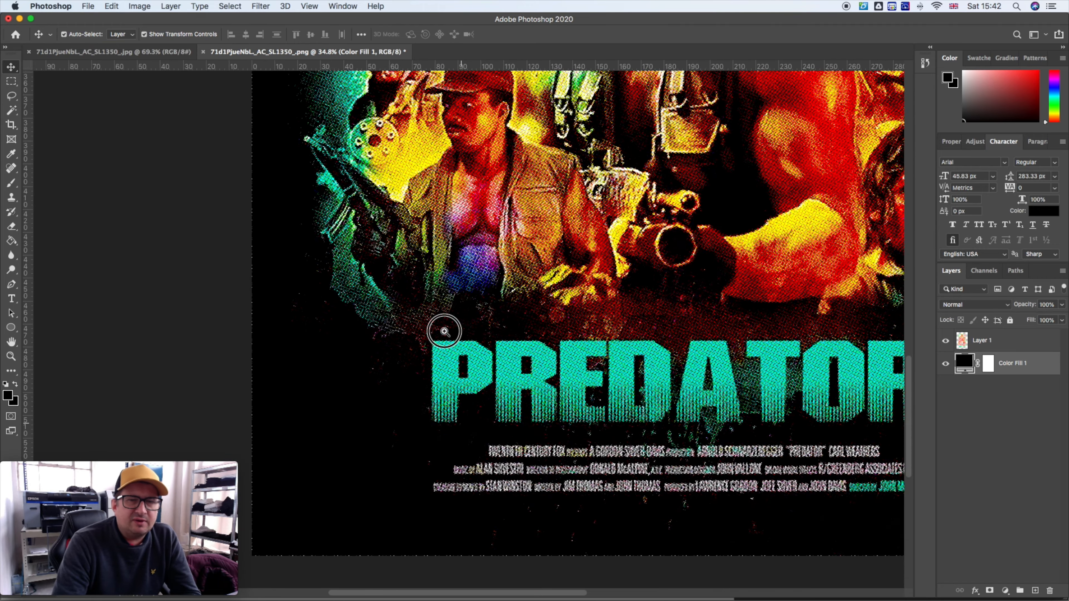
scroll(505, 336, "right", 2)
Inspect the halftone dots of the small credits text beneath the PREDATOR title, then return to a wider view.
key("z")
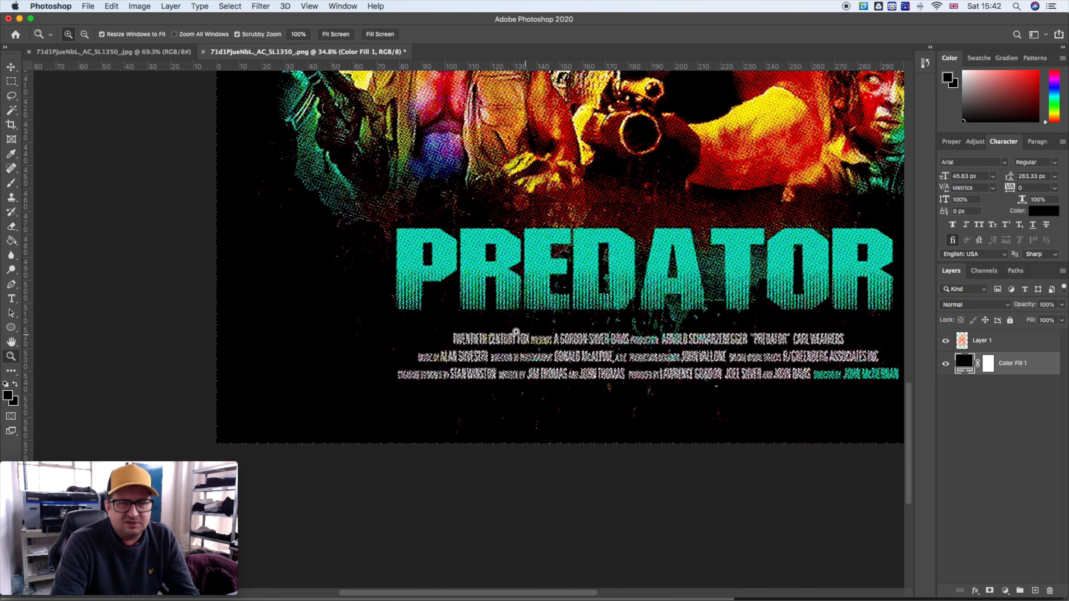
left_click(511, 348)
left_click(514, 350)
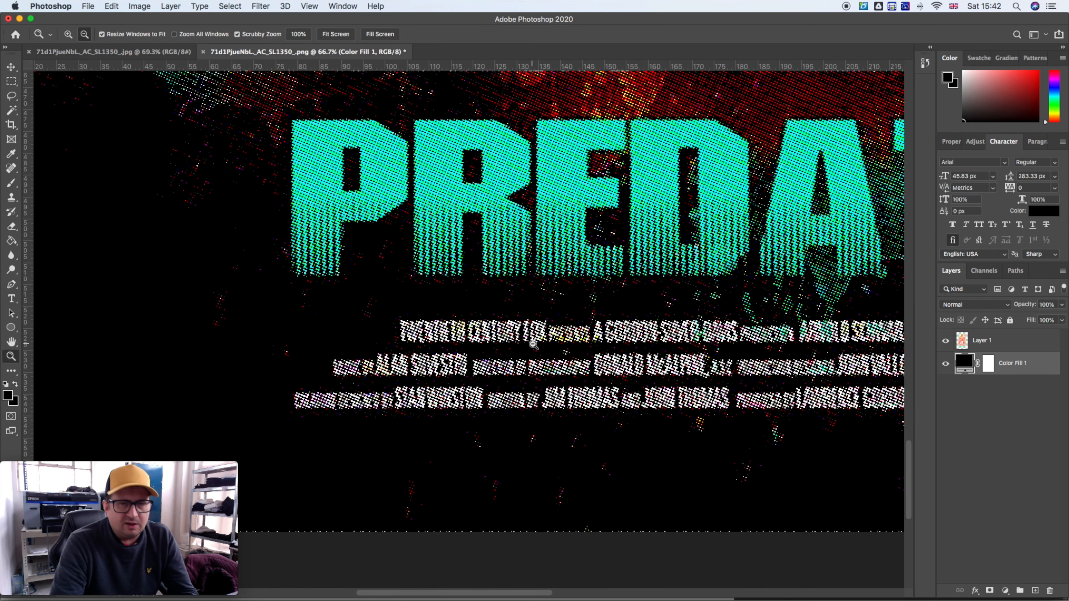
left_click(560, 344, "alt")
left_click(559, 344, "alt")
left_click(560, 344, "alt")
left_click_drag(670, 332, 510, 354)
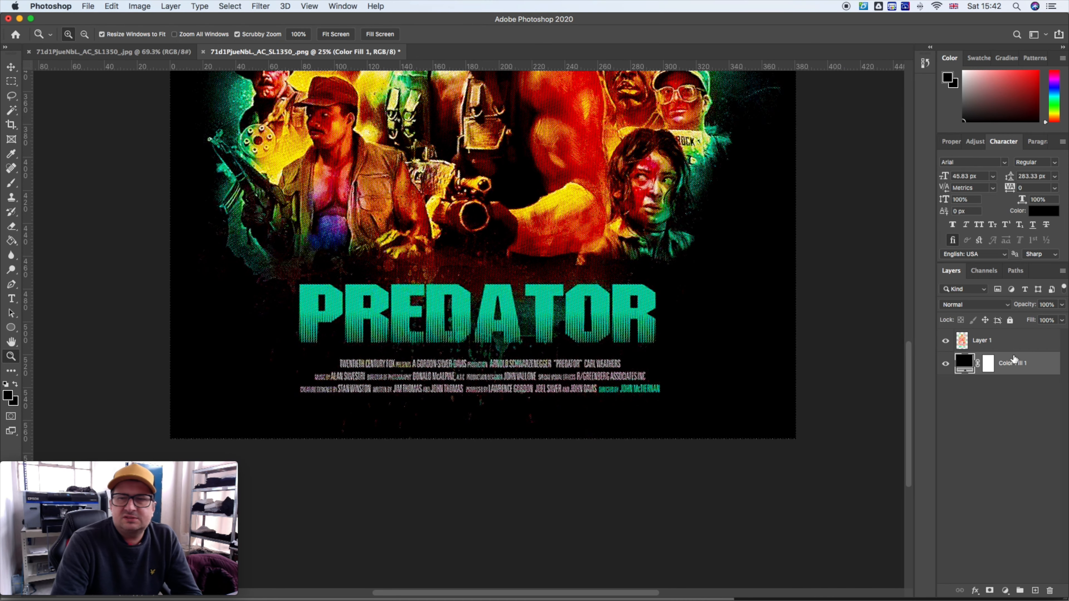
Delete the three lines of credits beneath the PREDATOR title from Layer 1 using a rectangular selection, then deselect.
left_click(1009, 341)
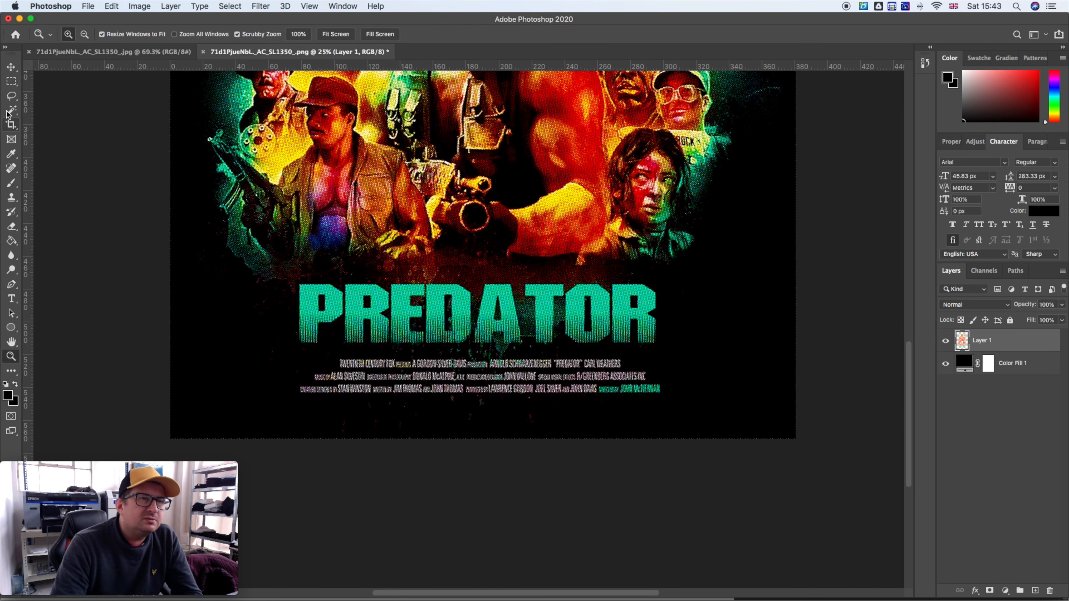
left_click(12, 81)
left_click_drag(178, 349, 750, 413)
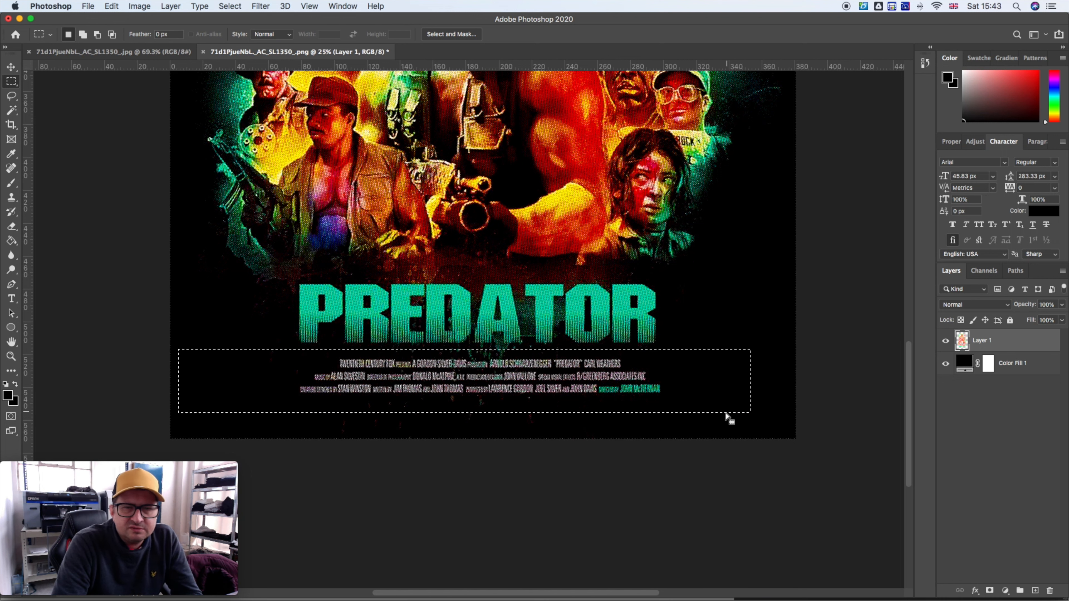
left_click_drag(623, 379, 625, 387)
key("Delete")
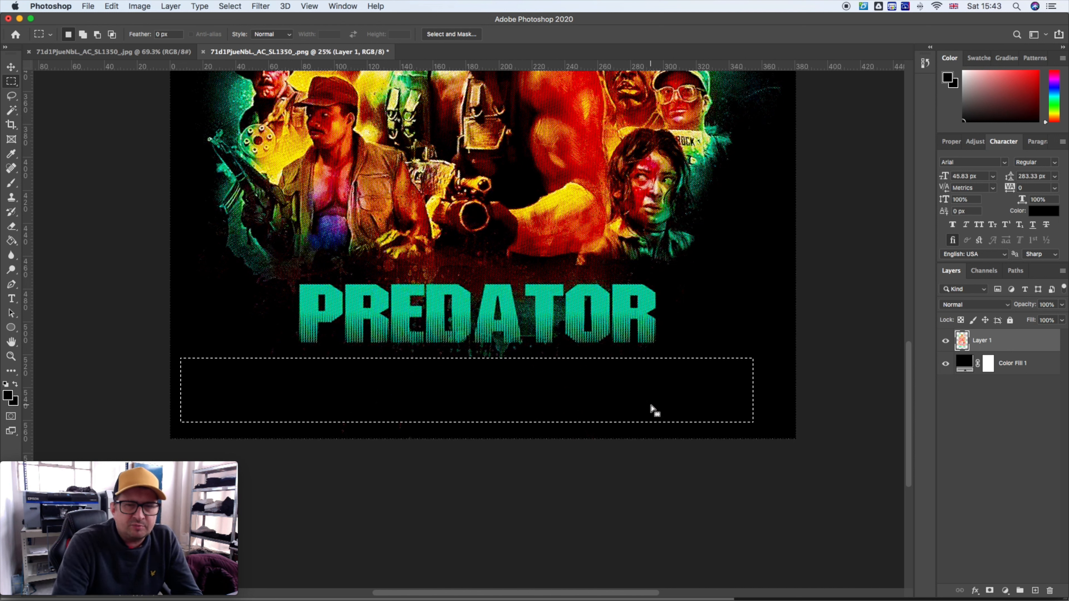
key("super+d")
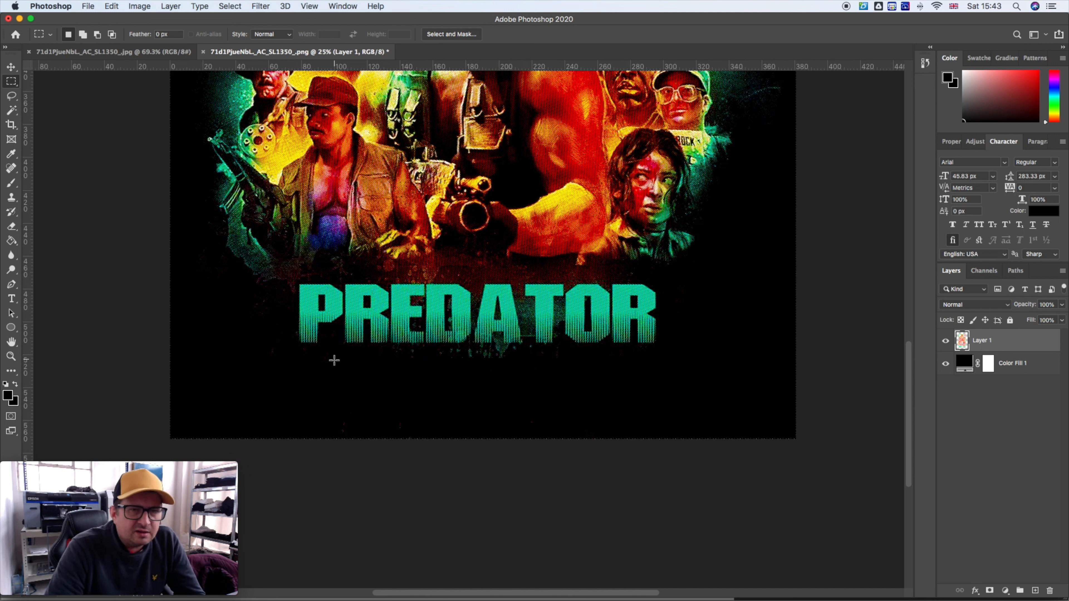
Set the Eraser brush size to 252 px.
key("e")
right_click(253, 318)
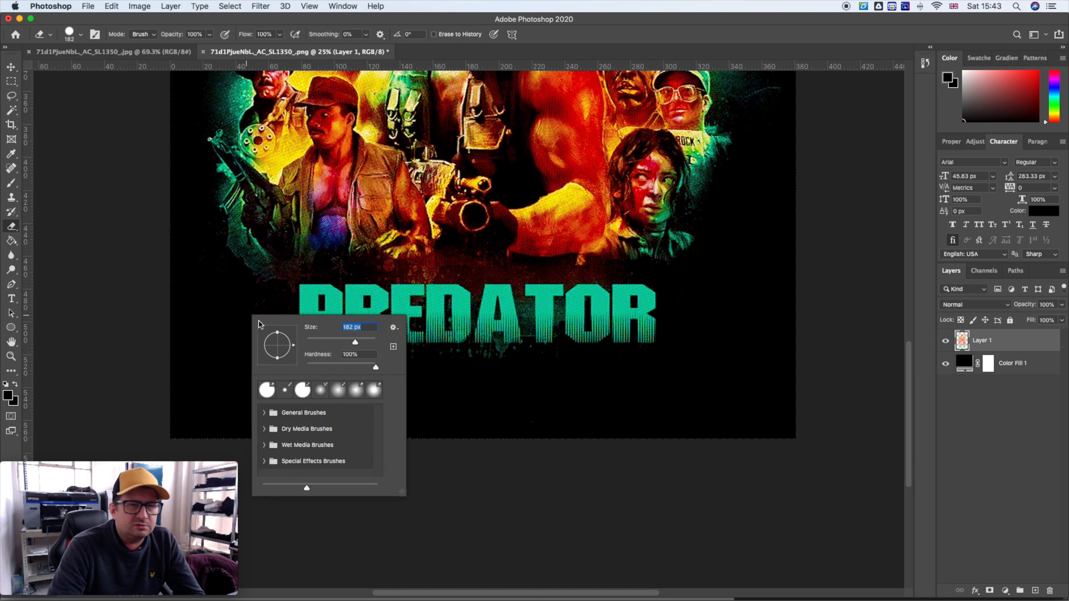
left_click_drag(349, 340, 361, 345)
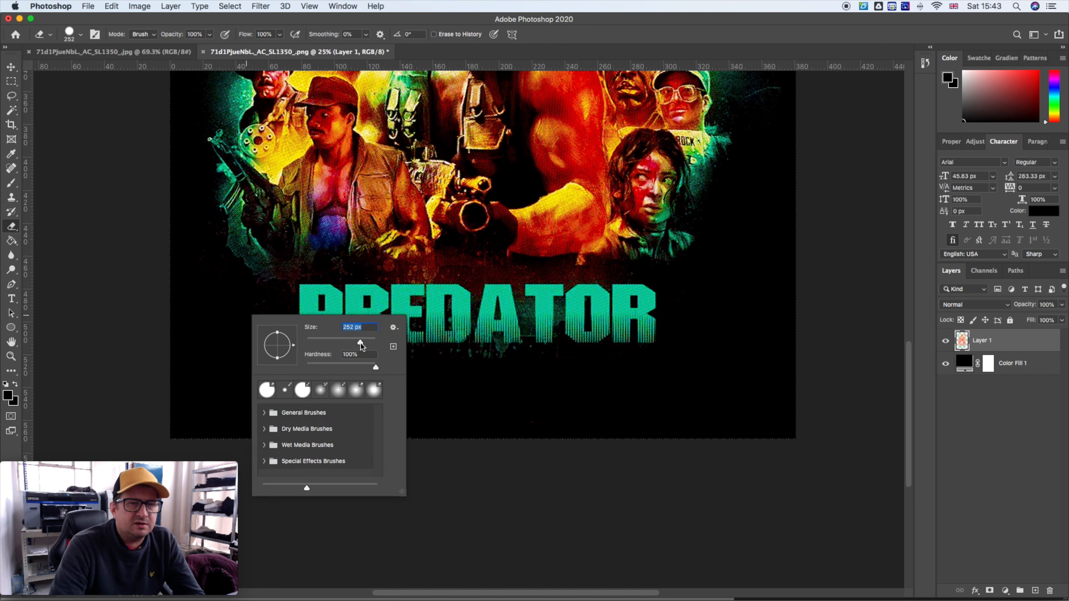
type("2")
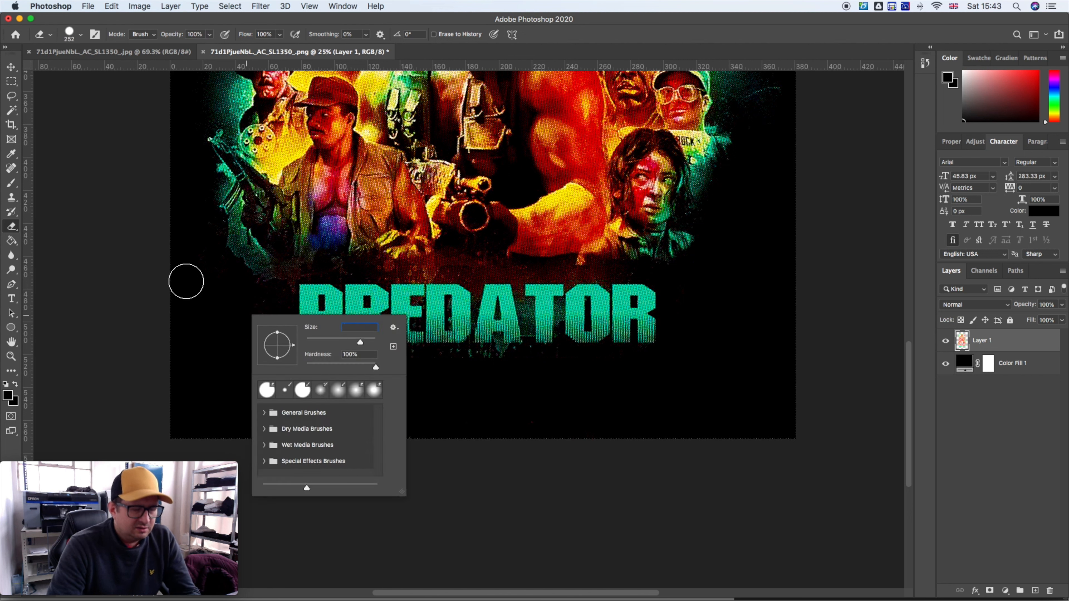
left_click(211, 265)
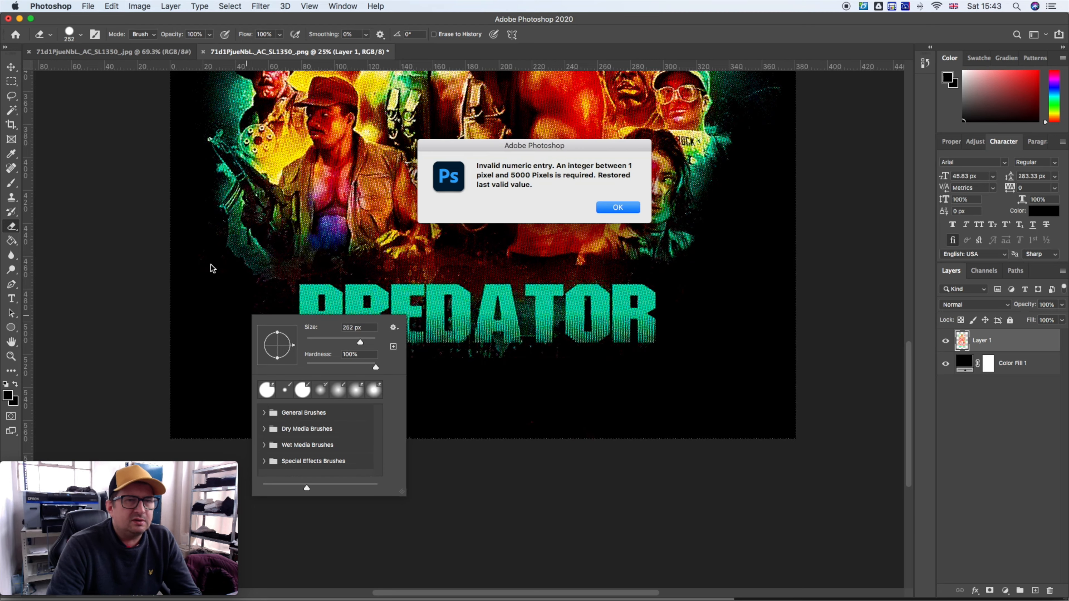
left_click(614, 208)
Erase the stray halftone dots on Layer 1 around the lower-left side of the PREDATOR title and beneath its first letters.
key("z")
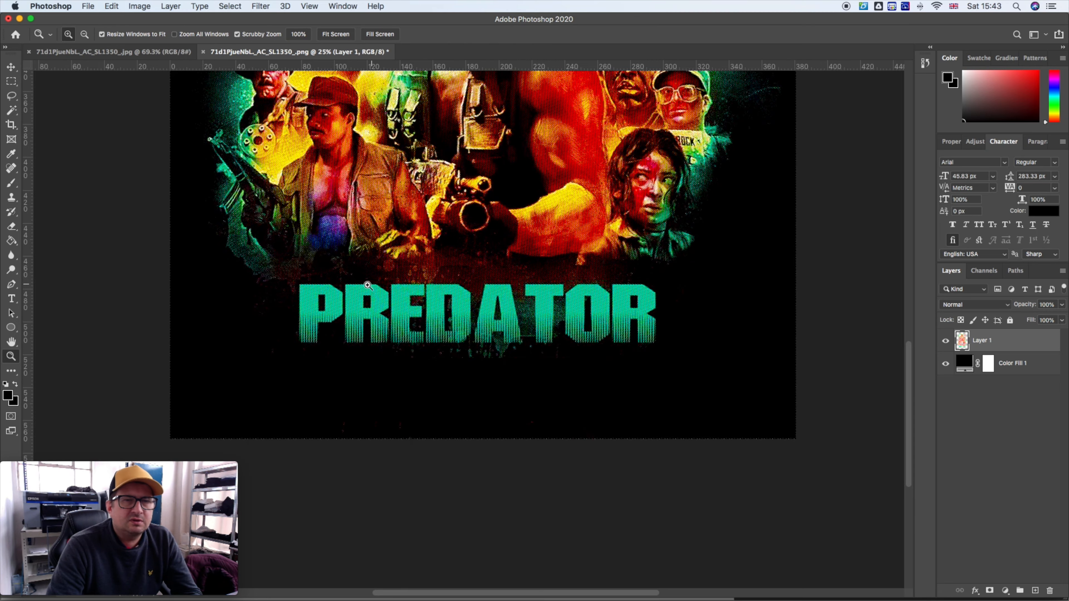
left_click_drag(215, 293, 282, 339)
left_click_drag(462, 463, 418, 322)
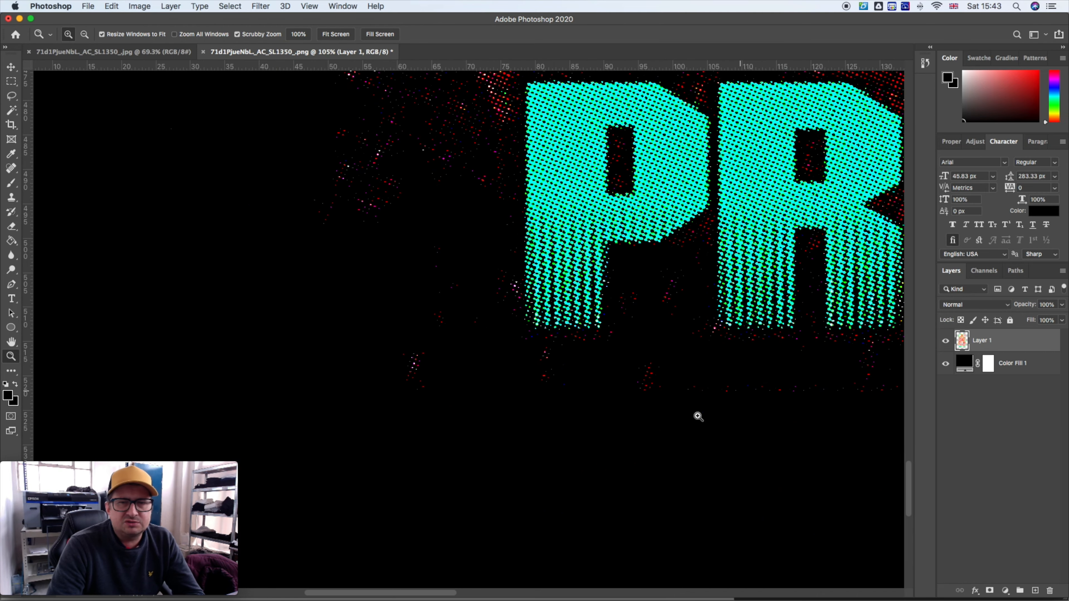
left_click_drag(496, 363, 465, 353)
key("e")
mouse_move(349, 341)
left_mouse_down()
mouse_move(288, 305)
mouse_move(307, 328)
mouse_move(365, 350)
mouse_move(672, 413)
mouse_move(672, 430)
mouse_move(668, 439)
mouse_move(303, 444)
left_mouse_up()
mouse_move(369, 414)
left_mouse_down()
mouse_move(448, 422)
mouse_move(692, 393)
mouse_move(400, 402)
mouse_move(119, 382)
mouse_move(148, 342)
left_mouse_up()
mouse_move(593, 431)
left_mouse_down()
mouse_move(346, 424)
mouse_move(275, 465)
left_mouse_up()
mouse_move(495, 423)
left_mouse_down()
mouse_move(687, 434)
mouse_move(812, 423)
left_mouse_up()
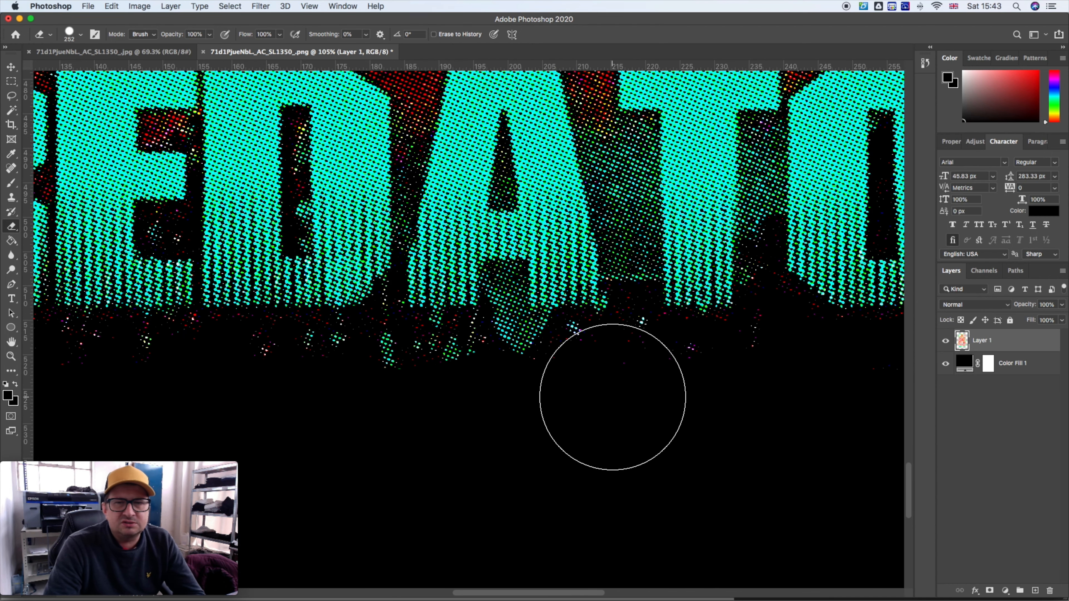
Erase the stray dots beneath the rest of the title and in the black area beside the lower-right characters.
left_click_drag(753, 416, 388, 448)
left_click_drag(730, 445, 479, 544)
mouse_move(711, 269)
left_mouse_down()
mouse_move(692, 389)
mouse_move(606, 494)
left_mouse_up()
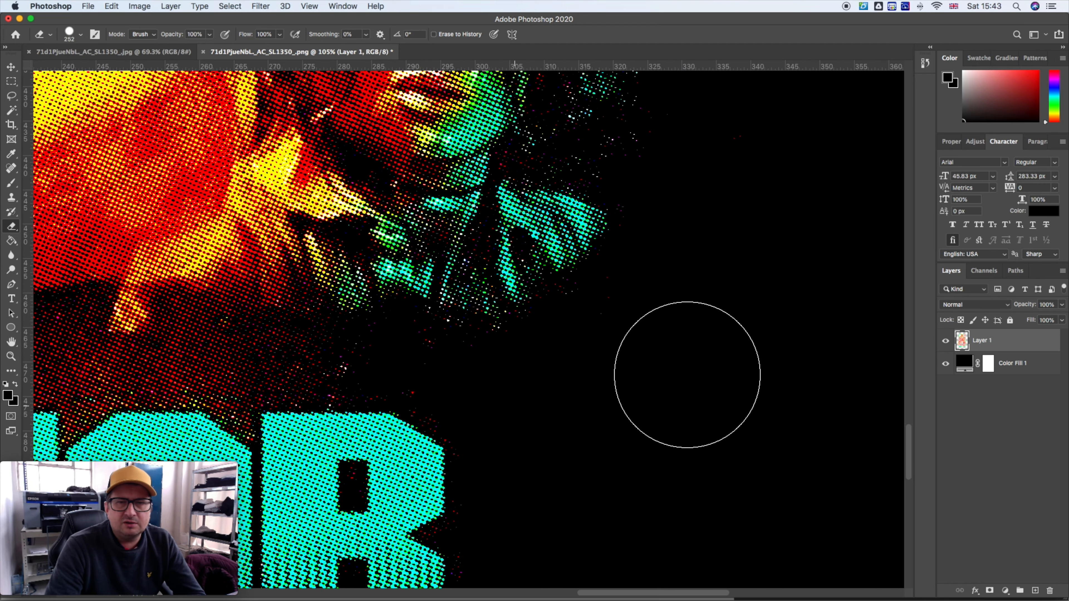
left_click_drag(776, 330, 517, 492)
left_click_drag(717, 339, 597, 388)
left_click_drag(620, 271, 575, 418)
left_click_drag(582, 265, 573, 467)
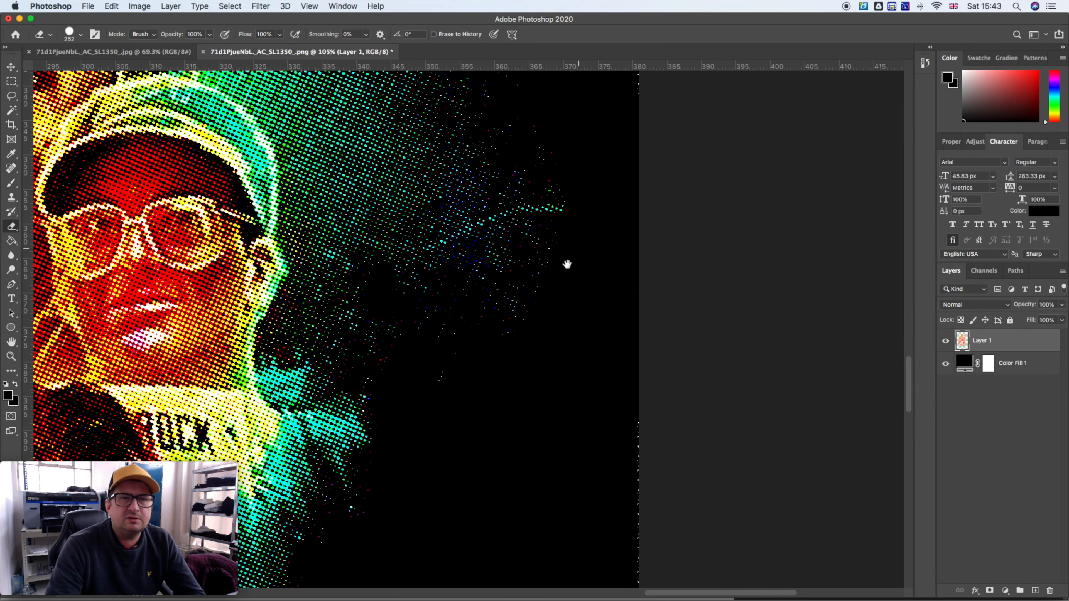
Erase the stray specks along the poster's right edge, from the soldier with glasses up past the green foliage.
mouse_move(567, 264)
left_mouse_down()
mouse_move(560, 460)
mouse_move(524, 530)
left_mouse_up()
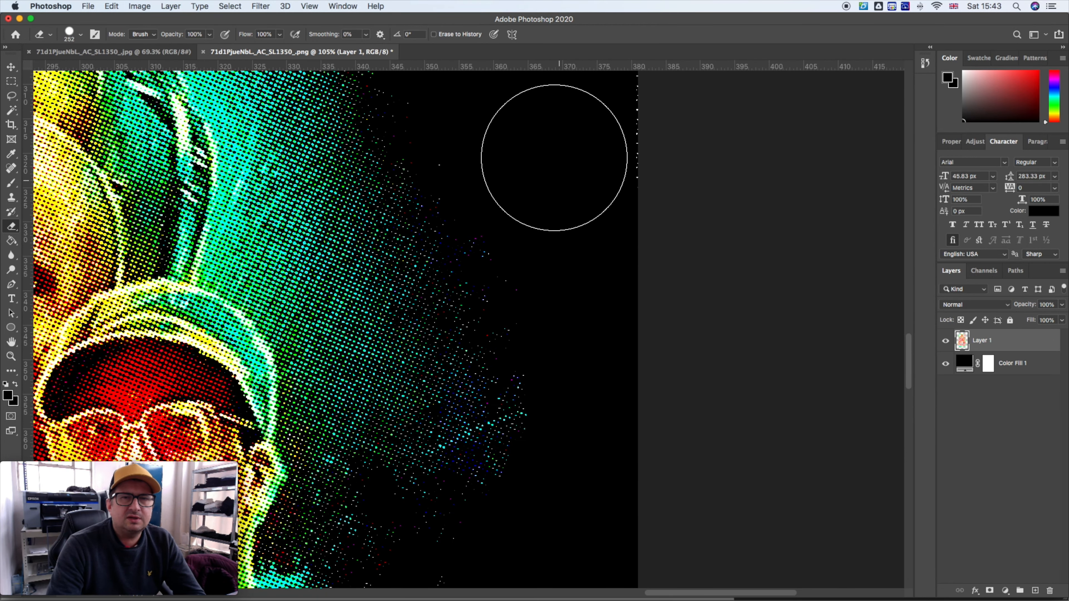
mouse_move(544, 220)
left_mouse_down()
mouse_move(553, 229)
mouse_move(545, 480)
left_mouse_up()
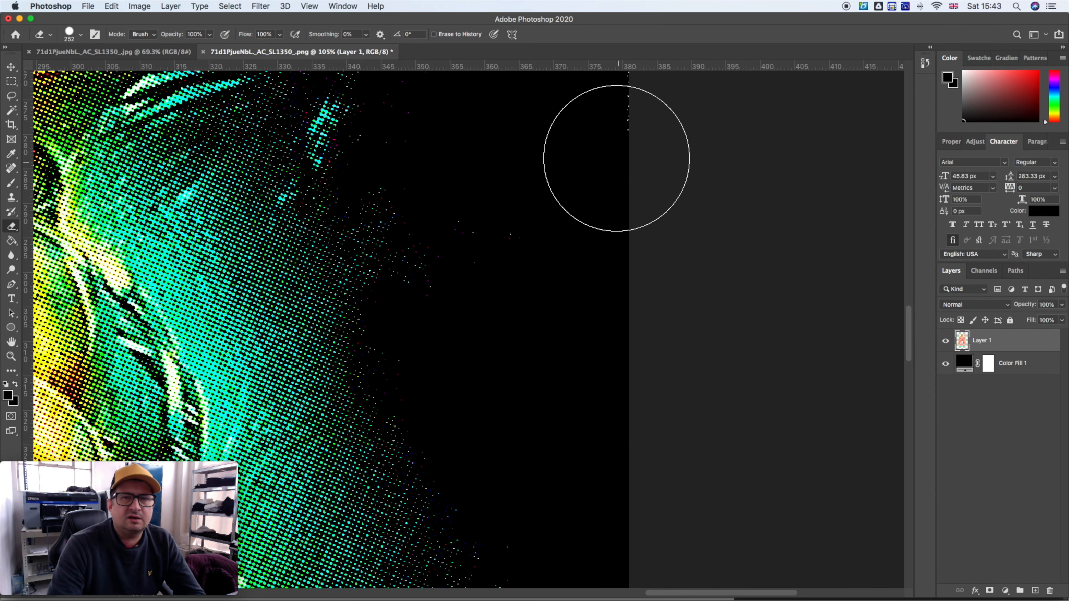
left_click_drag(556, 261, 518, 424)
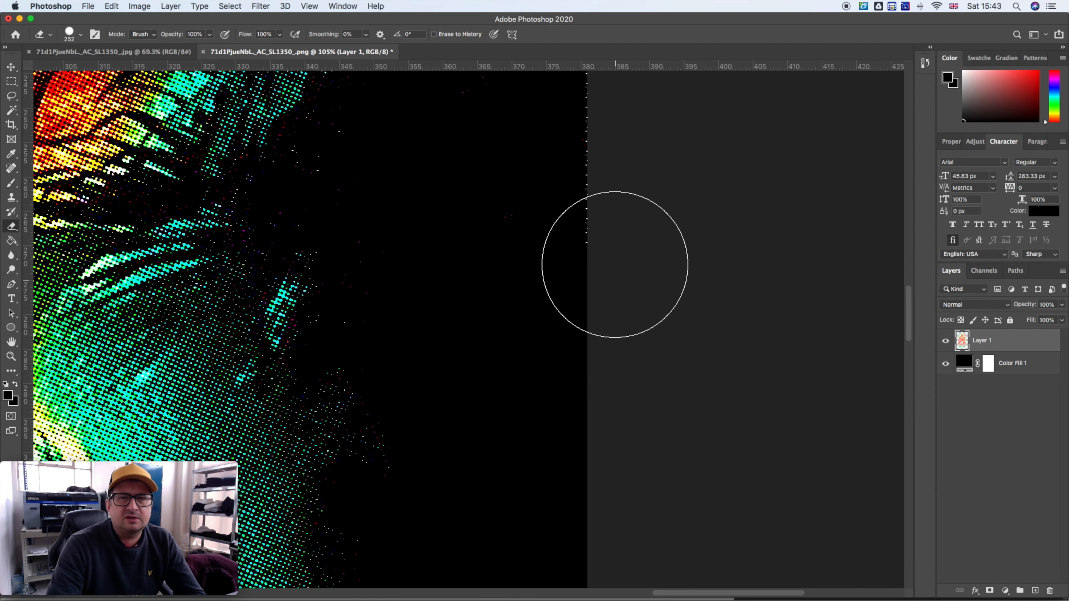
mouse_move(488, 295)
left_mouse_down()
mouse_move(507, 347)
mouse_move(526, 496)
left_mouse_up()
left_click_drag(531, 248, 491, 575)
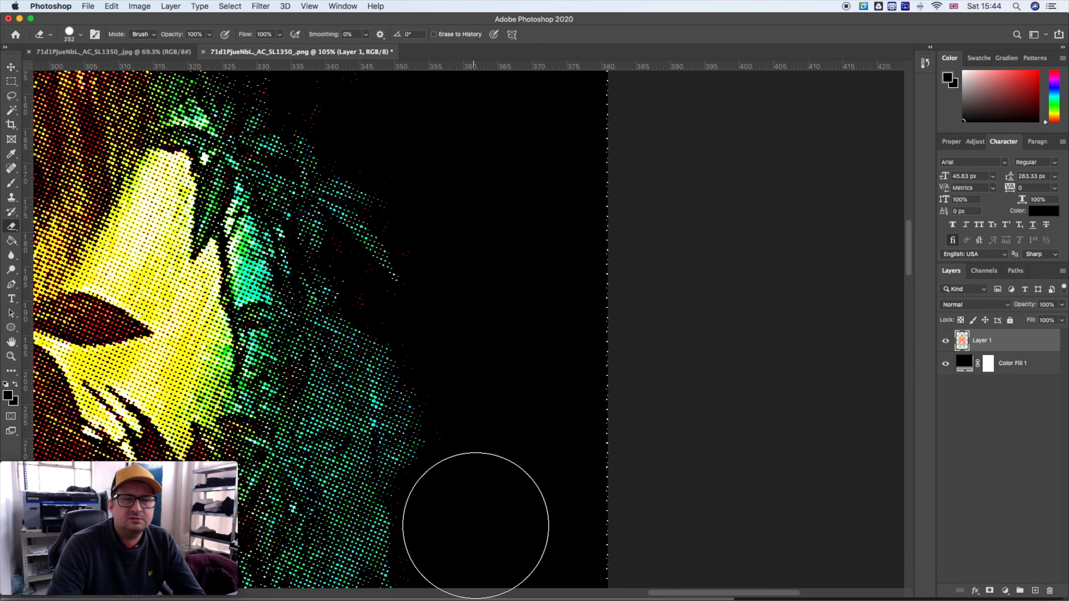
left_click_drag(494, 302, 526, 592)
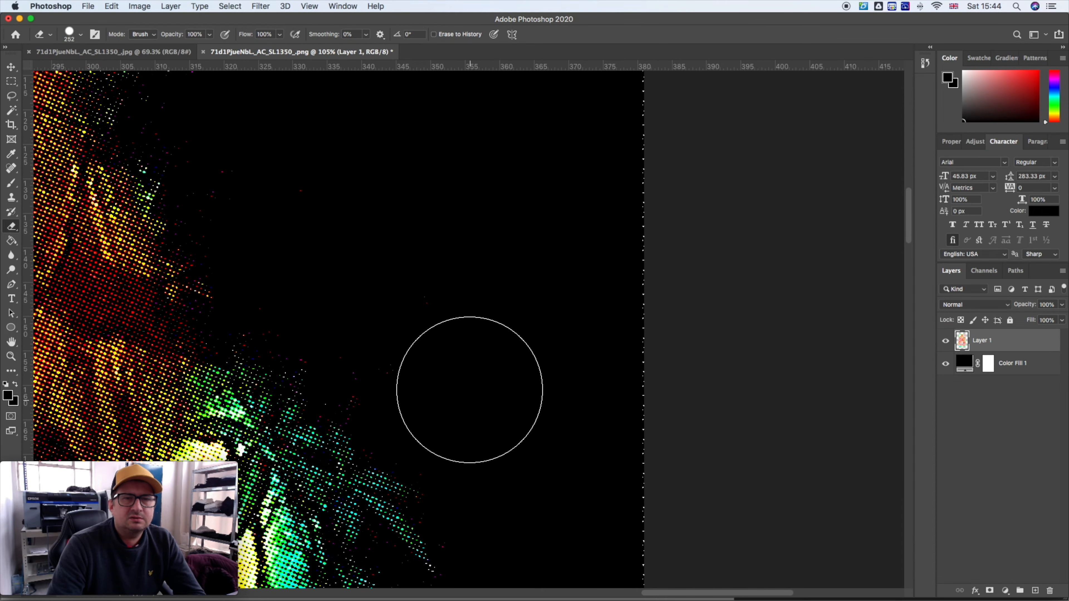
Erase the faint specks beside the glowing light and up through the poster's top-right corner.
left_click_drag(313, 262, 474, 399)
left_click_drag(530, 269, 420, 449)
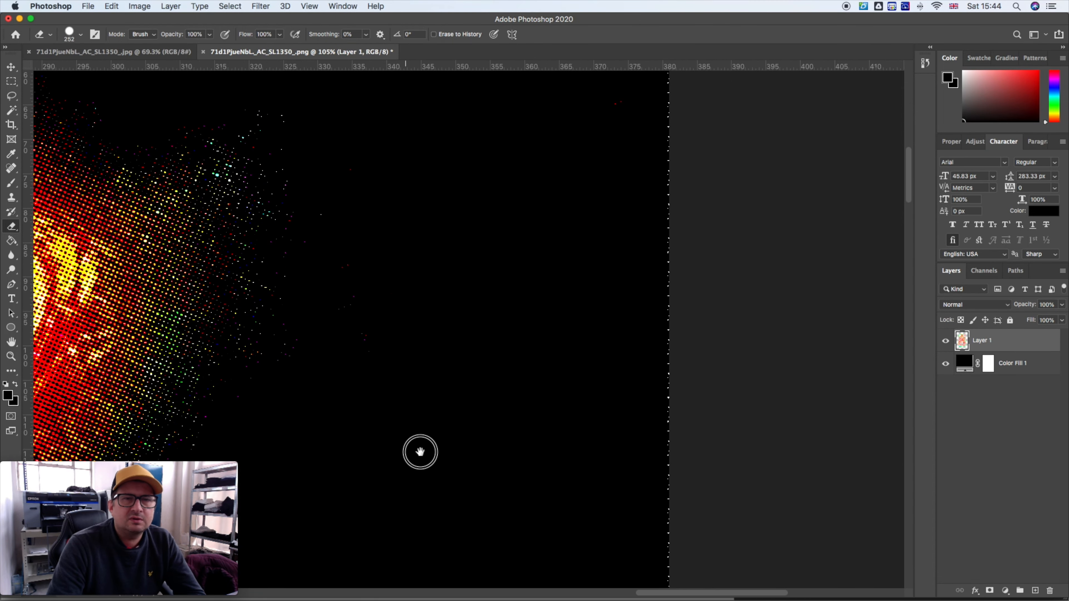
left_click_drag(460, 256, 427, 403)
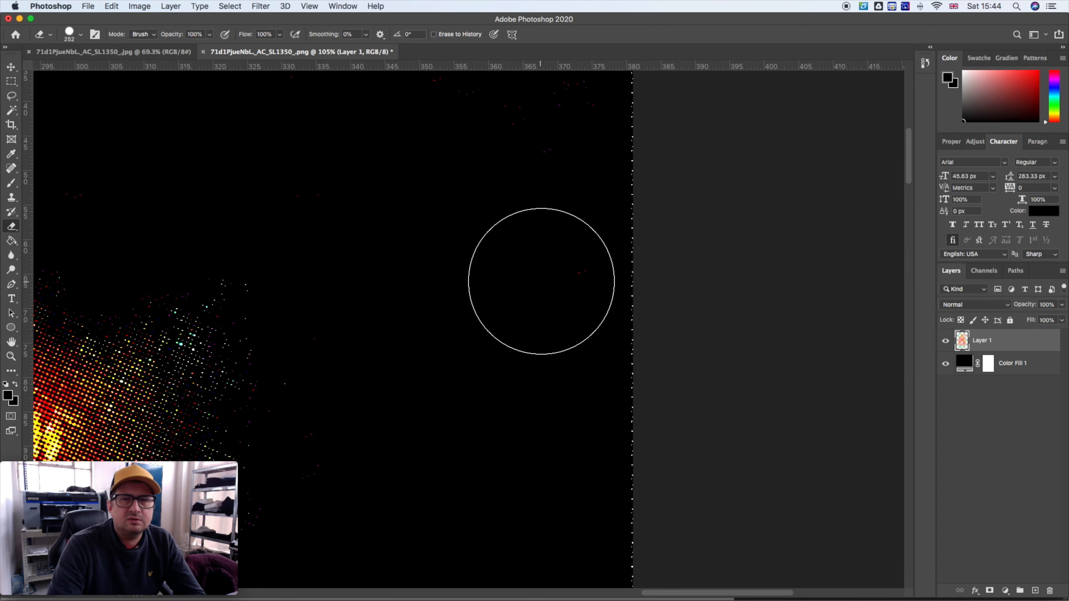
mouse_move(454, 281)
left_mouse_down()
mouse_move(406, 426)
mouse_move(380, 457)
left_mouse_up()
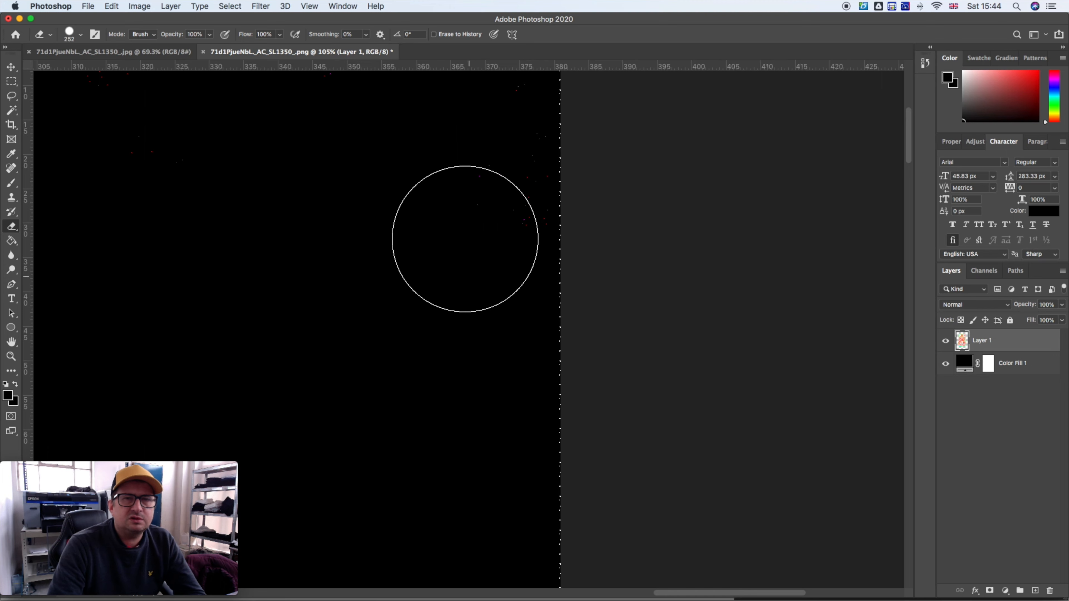
mouse_move(420, 222)
left_mouse_down()
mouse_move(359, 417)
mouse_move(432, 421)
mouse_move(439, 272)
mouse_move(464, 208)
mouse_move(302, 263)
mouse_move(329, 213)
left_mouse_up()
mouse_move(306, 270)
left_mouse_down()
mouse_move(349, 292)
mouse_move(474, 297)
left_mouse_up()
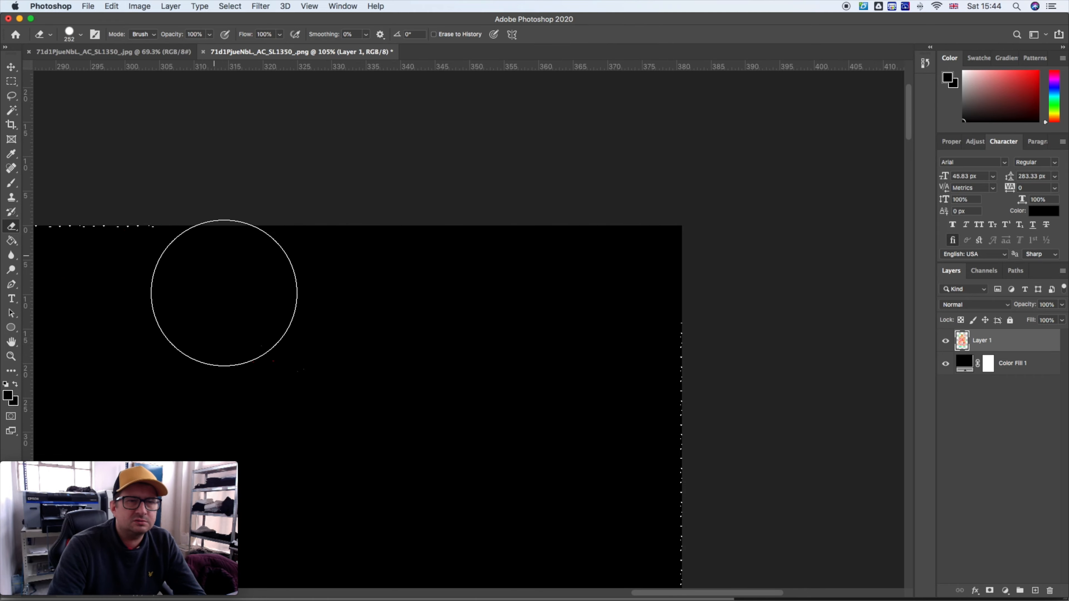
mouse_move(298, 406)
left_mouse_down()
mouse_move(319, 312)
mouse_move(475, 298)
mouse_move(470, 253)
mouse_move(343, 230)
mouse_move(582, 294)
left_mouse_up()
left_click(307, 227)
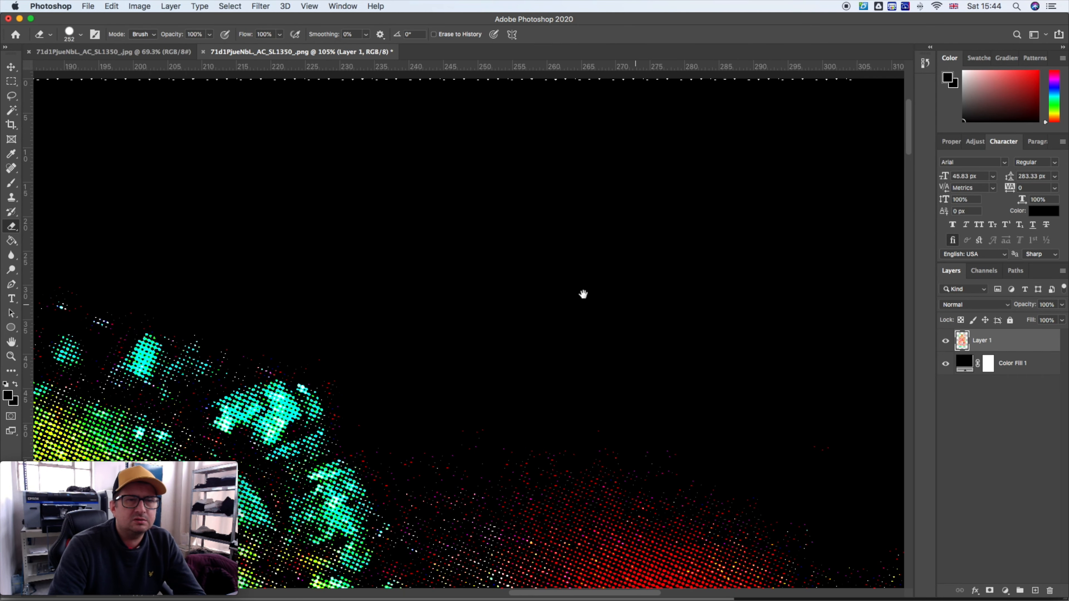
Erase the stray specks along the poster's top edge above the creature's head, across to the top-left corner.
left_click_drag(431, 239, 713, 273)
left_click_drag(399, 266, 757, 198)
left_click_drag(365, 212, 696, 309)
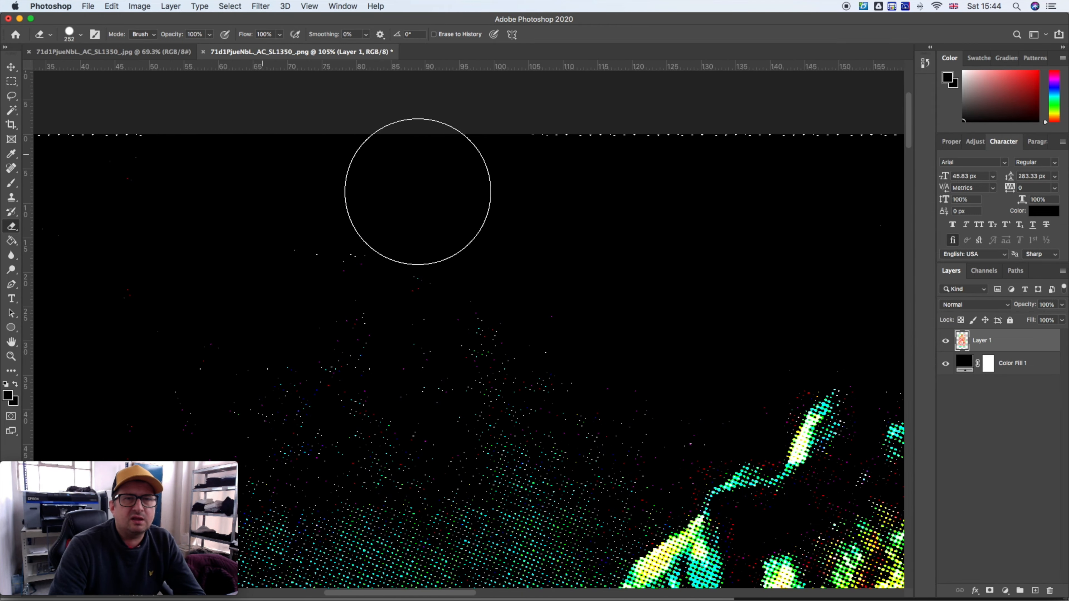
left_click_drag(269, 242, 498, 155)
left_click_drag(326, 375, 504, 174)
Erase the stray specks in the black area from the poster's top-left corner down past the creature's dreadlocks.
mouse_move(343, 297)
left_mouse_down()
mouse_move(425, 145)
mouse_move(456, 110)
left_mouse_up()
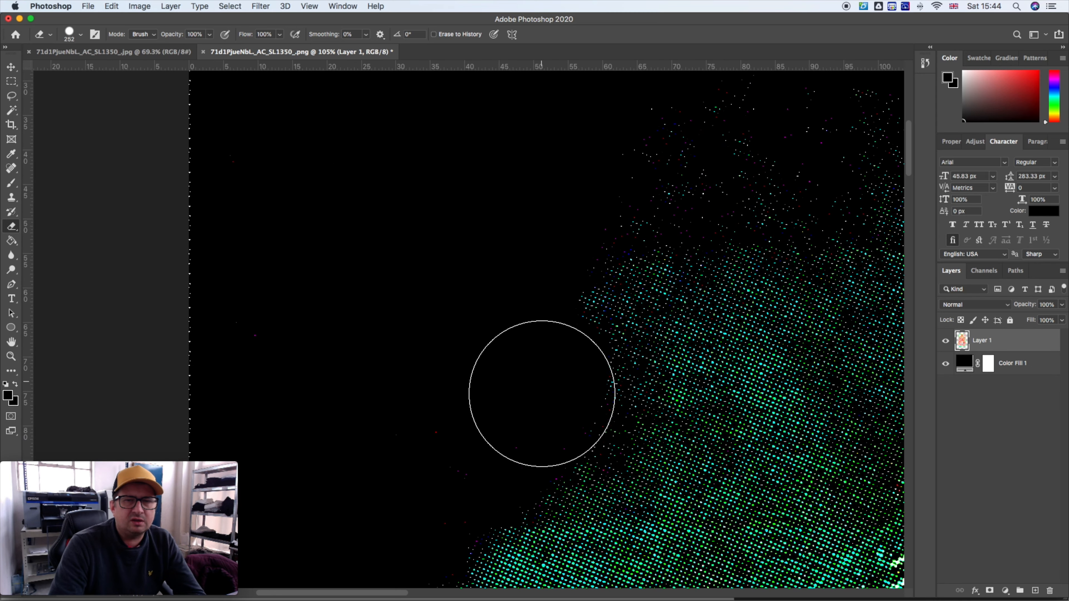
mouse_move(349, 237)
left_mouse_down()
mouse_move(382, 134)
mouse_move(427, 55)
left_mouse_up()
mouse_move(367, 433)
left_mouse_down()
mouse_move(408, 272)
mouse_move(412, 137)
left_mouse_up()
left_click_drag(429, 477, 413, 140)
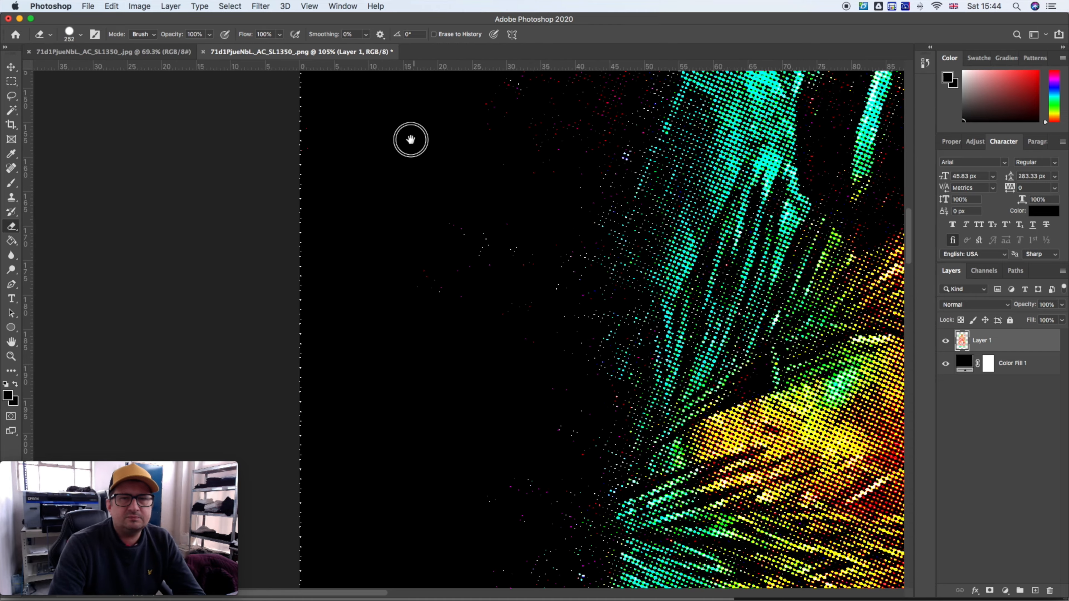
mouse_move(369, 206)
left_mouse_down()
mouse_move(357, 92)
mouse_move(273, 76)
left_mouse_up()
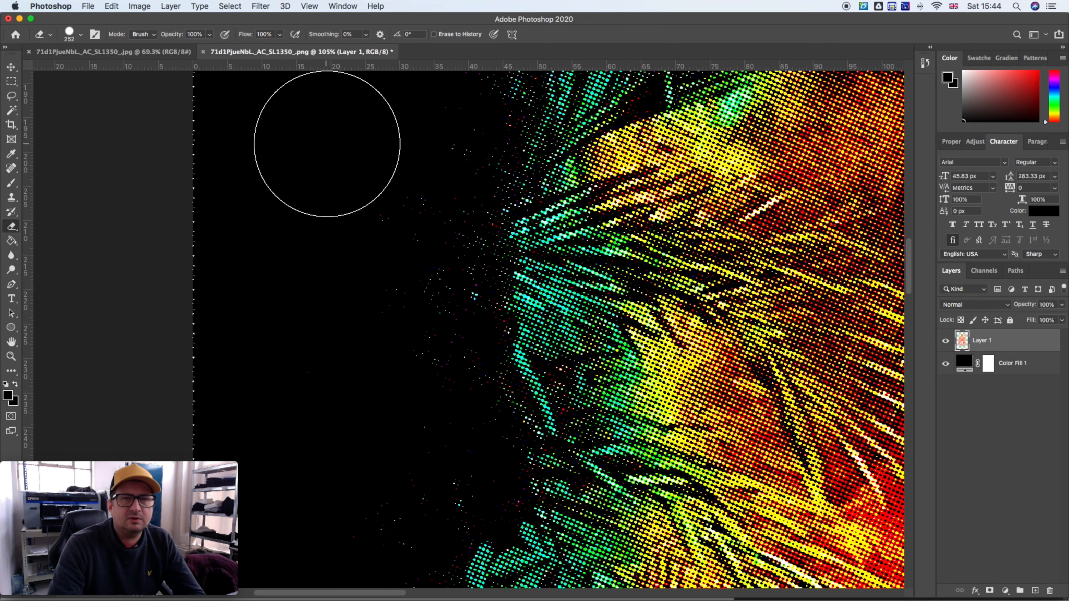
Erase the stray specks along the poster's left edge, from the palm fronds down past the soldier in the hat.
mouse_move(327, 446)
left_mouse_down()
mouse_move(321, 282)
mouse_move(298, 147)
left_mouse_up()
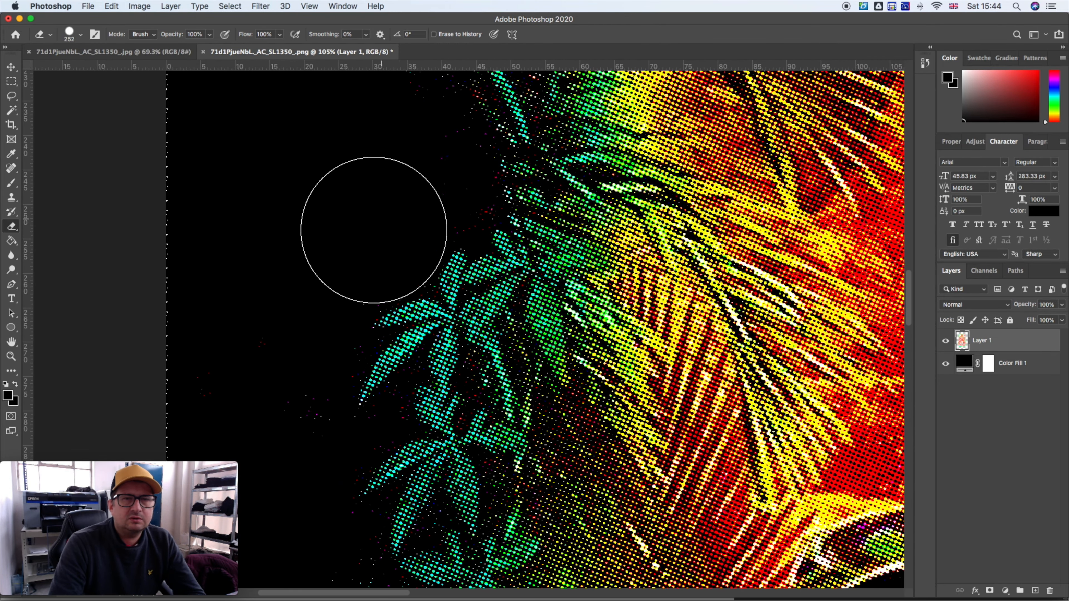
left_click_drag(265, 373, 287, 115)
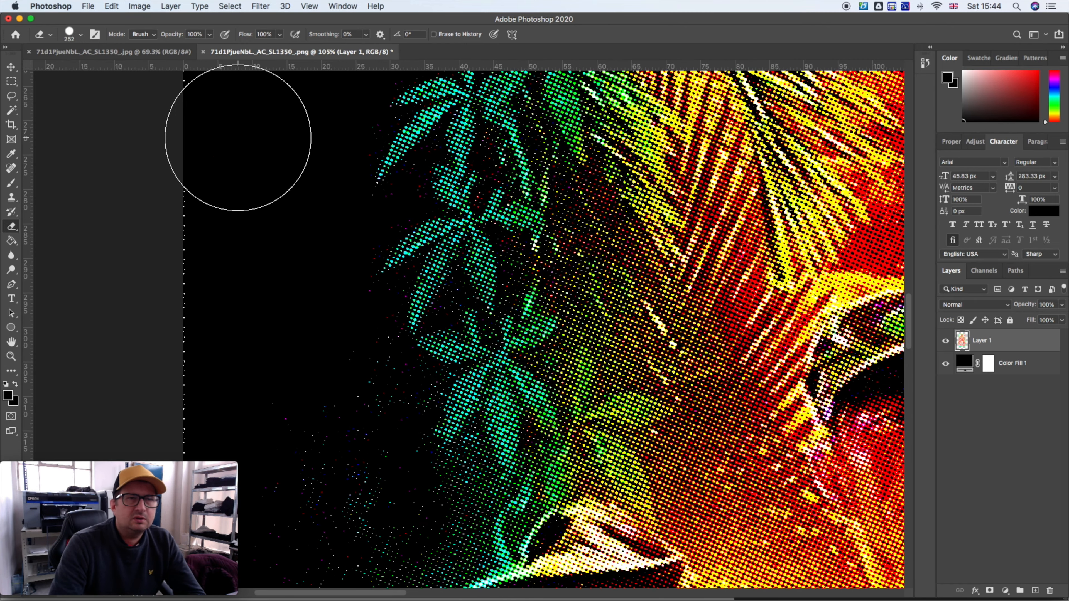
left_click_drag(244, 342, 298, 174)
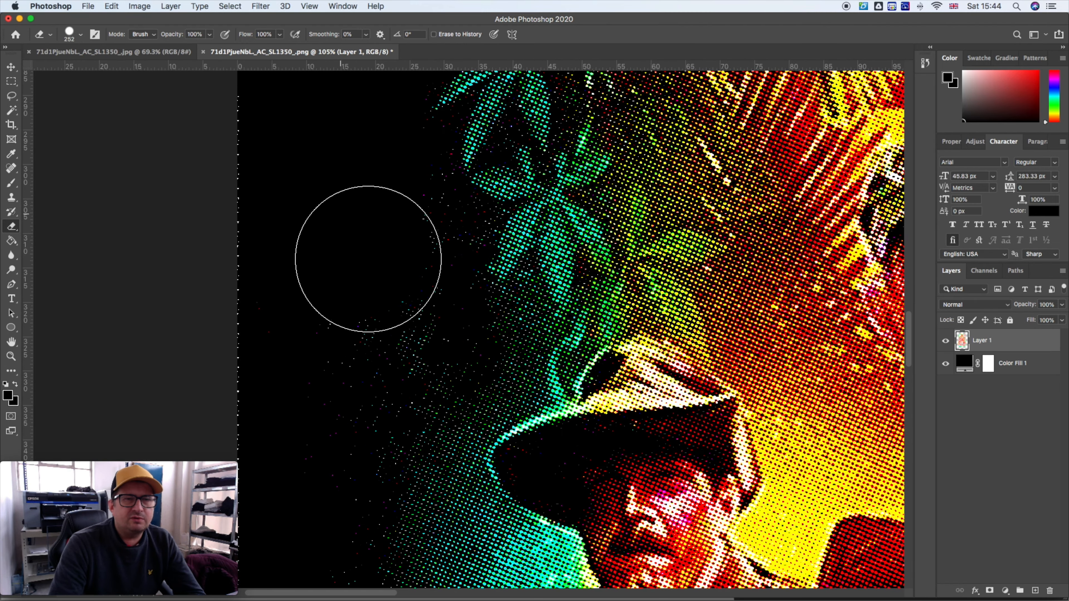
mouse_move(315, 463)
left_mouse_down()
mouse_move(333, 224)
mouse_move(320, 309)
left_mouse_up()
mouse_move(309, 378)
left_mouse_down()
mouse_move(303, 289)
mouse_move(276, 194)
left_mouse_up()
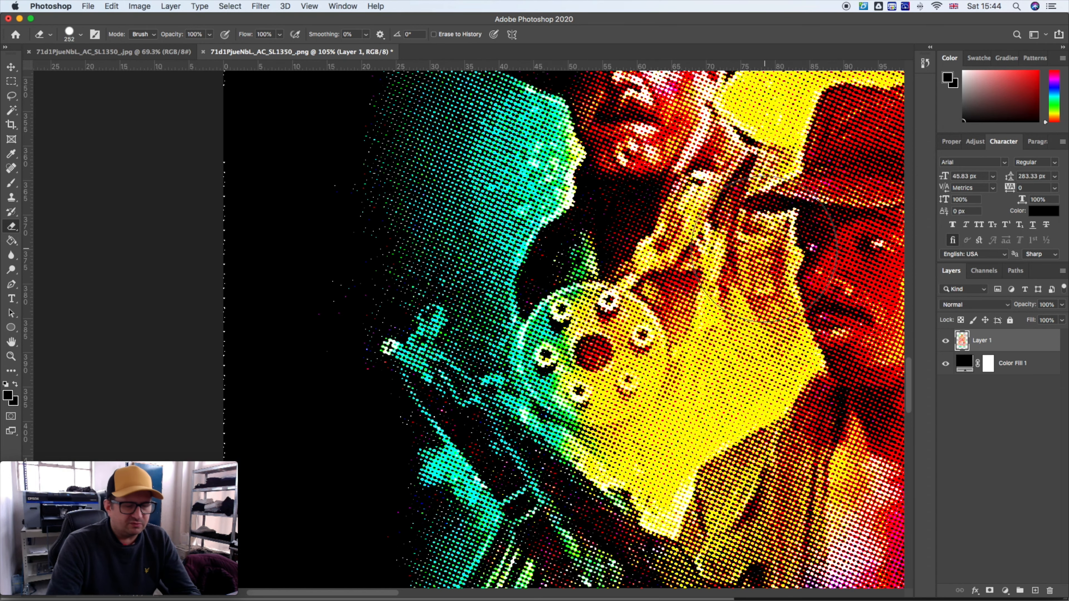
Select the whole canvas, convert the selection to an 8-pixel border, delete the dotted line along the poster's edges, and deselect.
key("z")
right_click(773, 226)
left_click(802, 228)
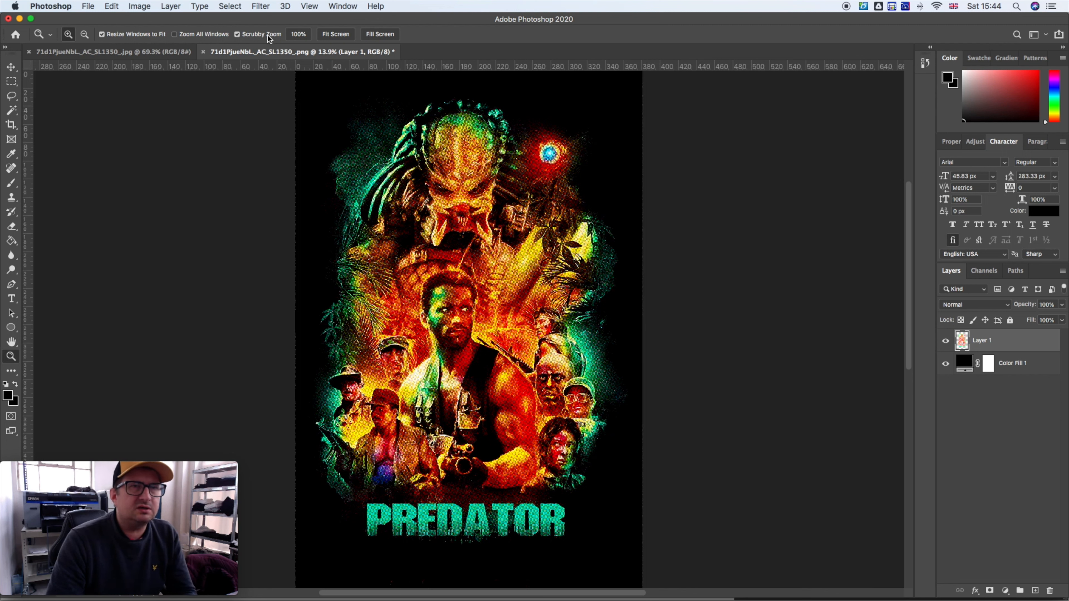
left_click(229, 5)
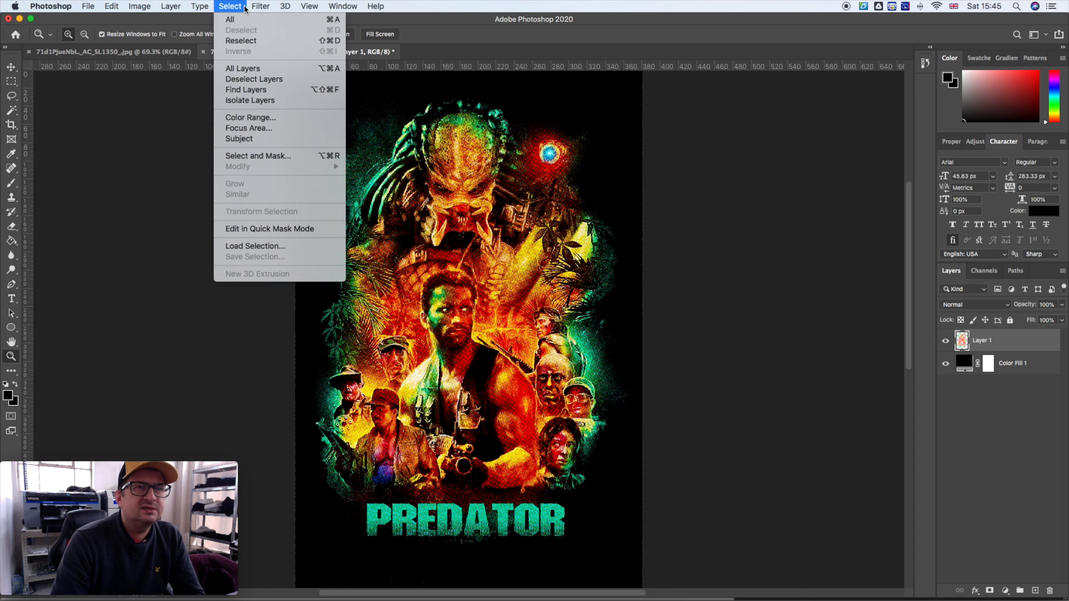
left_click(111, 262)
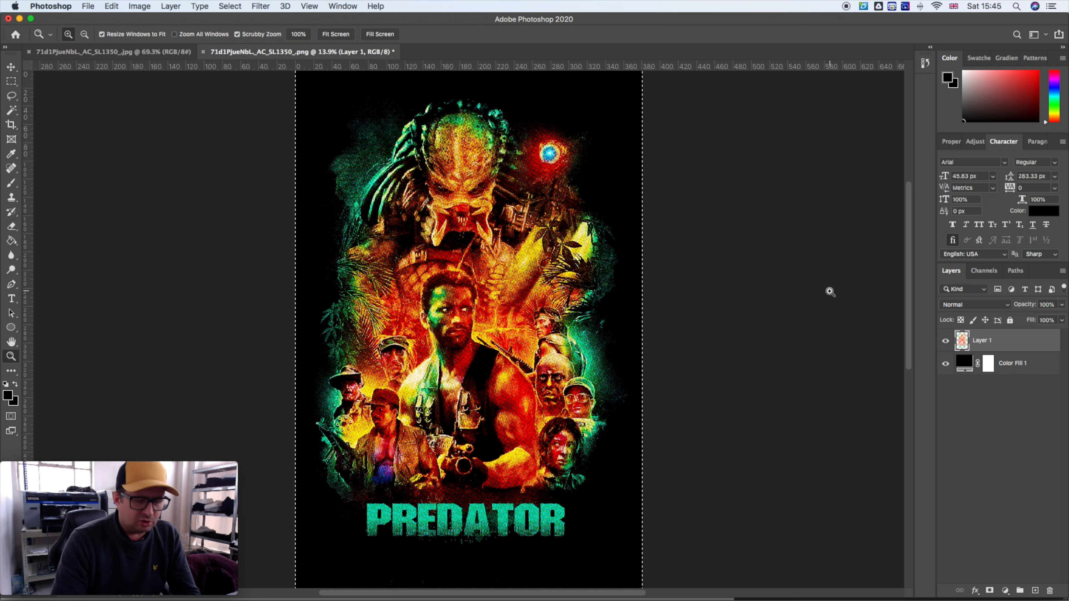
left_click(230, 6)
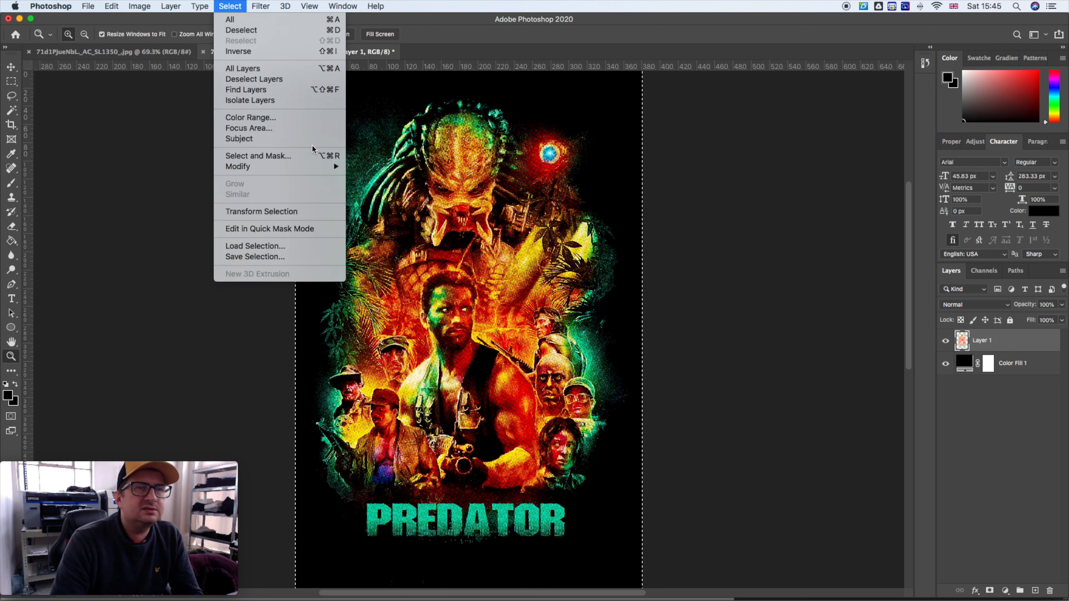
mouse_move(330, 167)
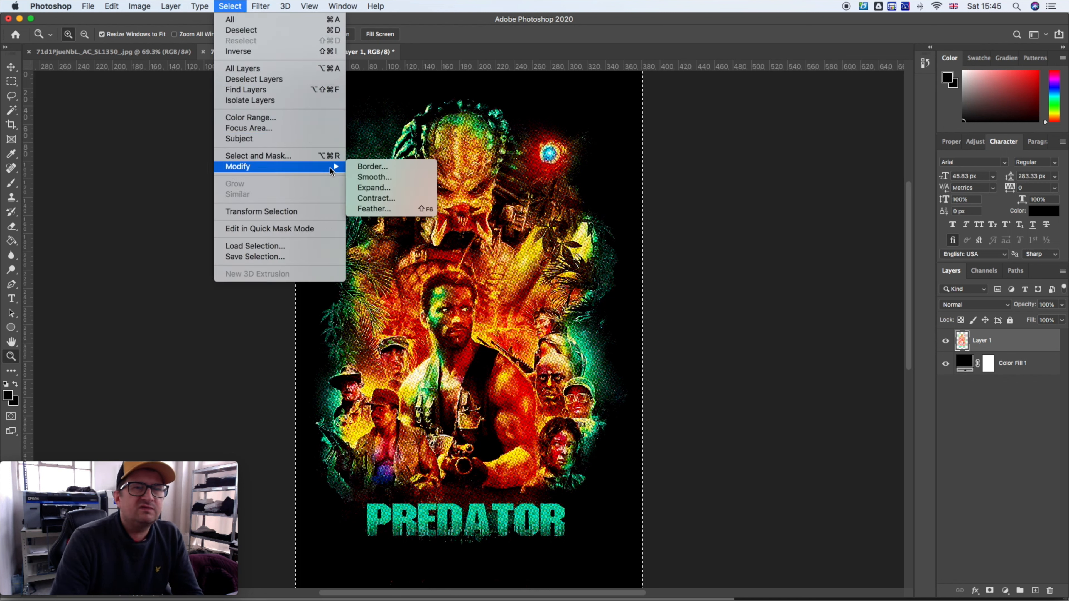
left_click(369, 168)
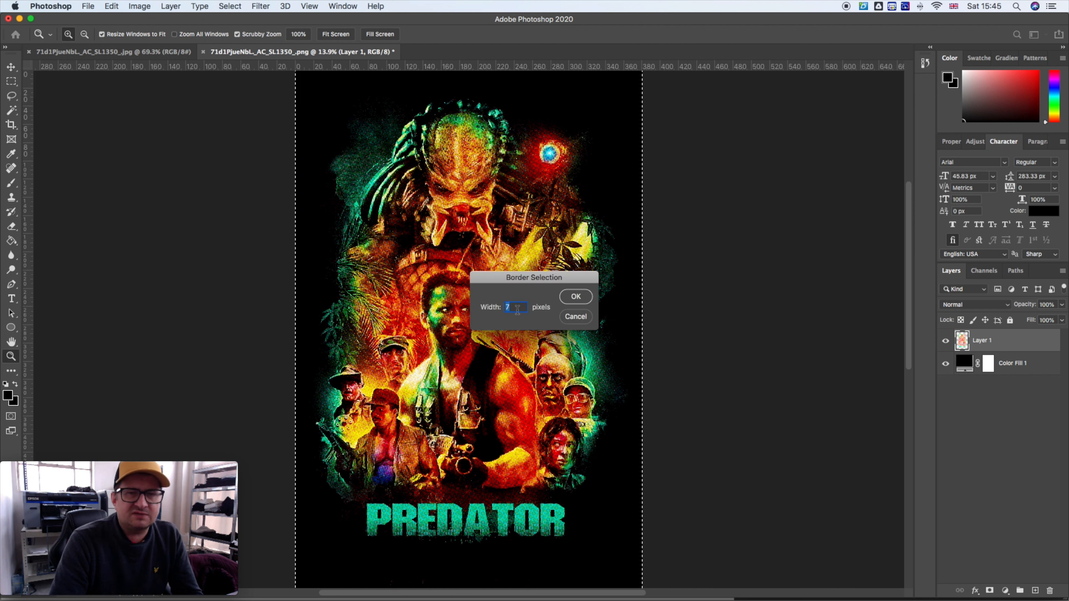
type("8")
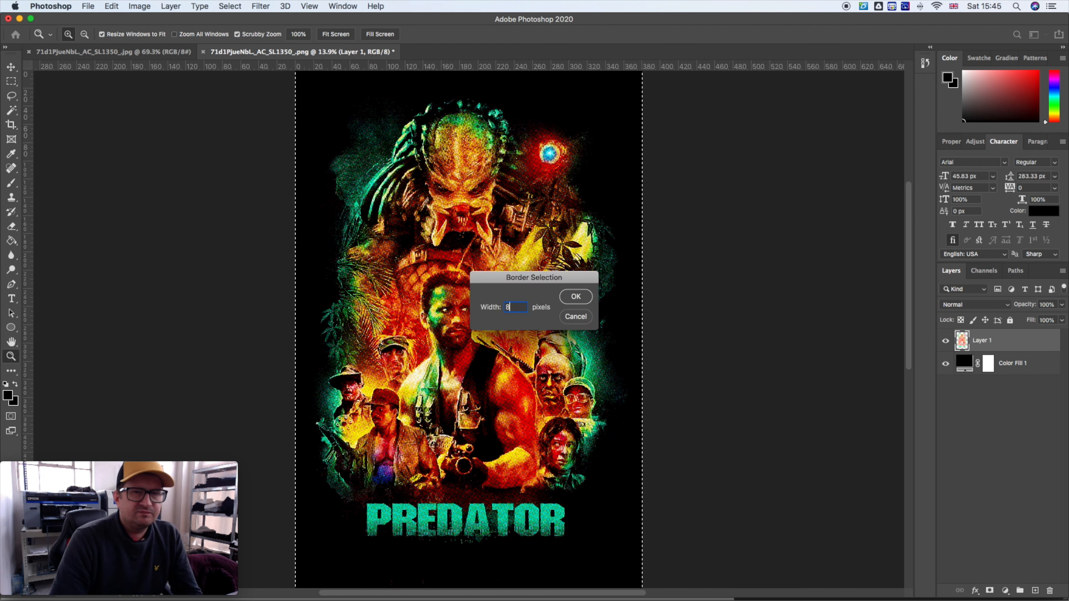
left_click(582, 298)
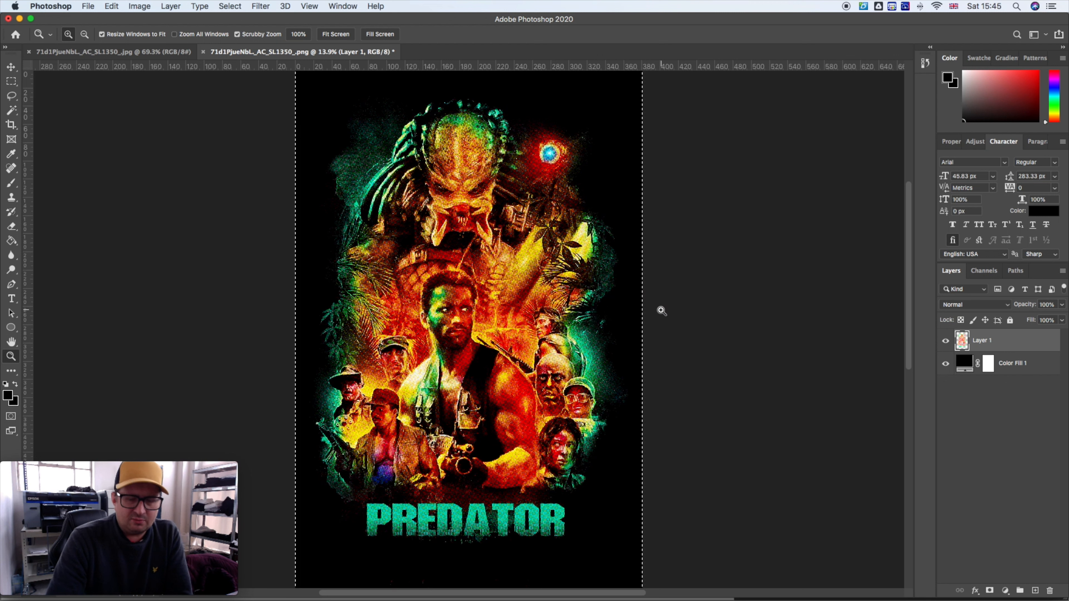
key("super+d")
Inspect the poster up close for leftover dots, from the right edge across the creature and down to the title.
left_click_drag(634, 251, 673, 532)
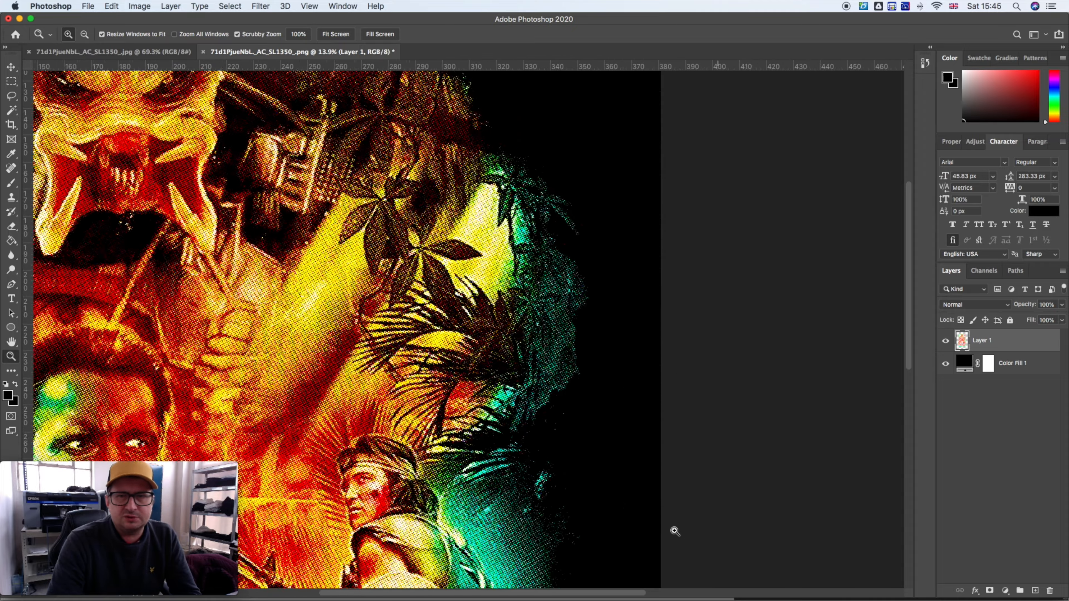
left_click_drag(569, 273, 479, 523)
left_click_drag(438, 239, 665, 367)
left_click_drag(357, 404, 694, 336)
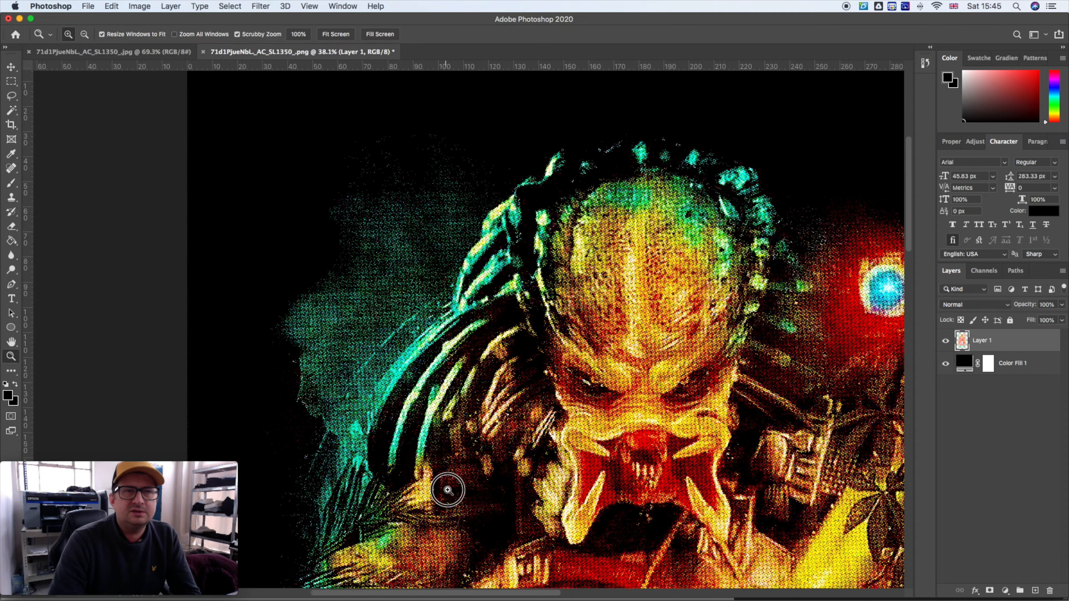
left_click_drag(446, 489, 736, 217)
left_click_drag(525, 484, 522, 304)
left_click_drag(601, 460, 513, 293)
left_click_drag(563, 426, 489, 223)
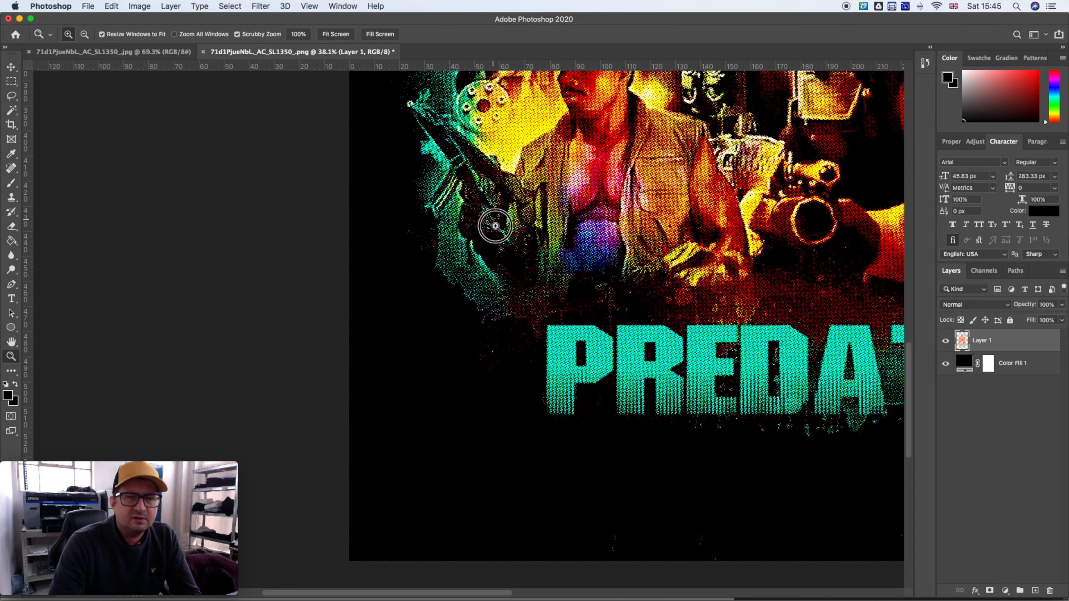
Erase the remaining specks along the poster's bottom edge below the PREDATOR title, and fit the whole poster in view.
key("e")
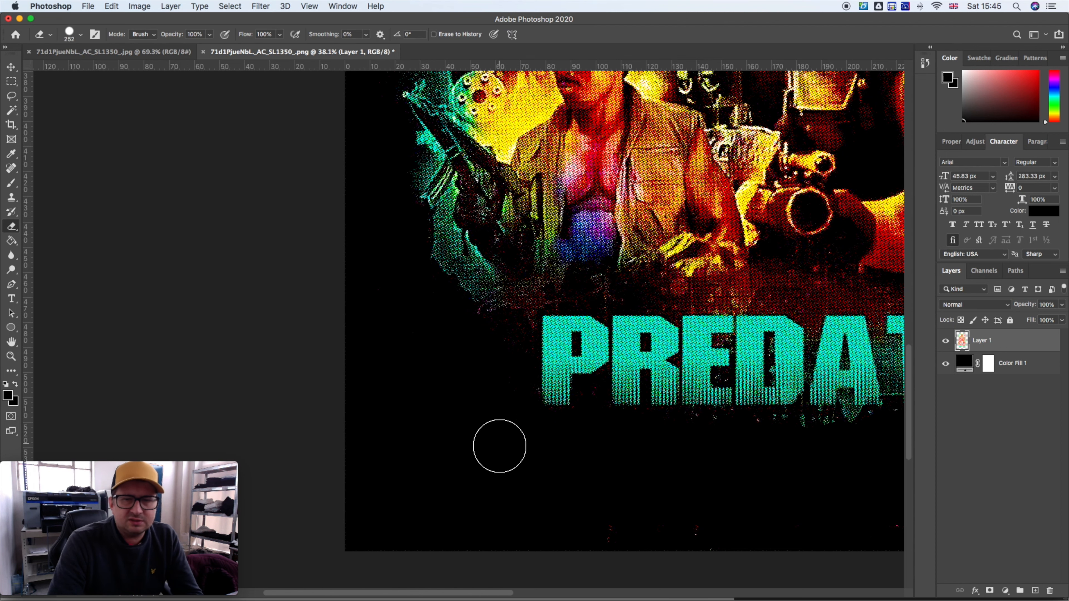
left_click_drag(772, 527, 300, 423)
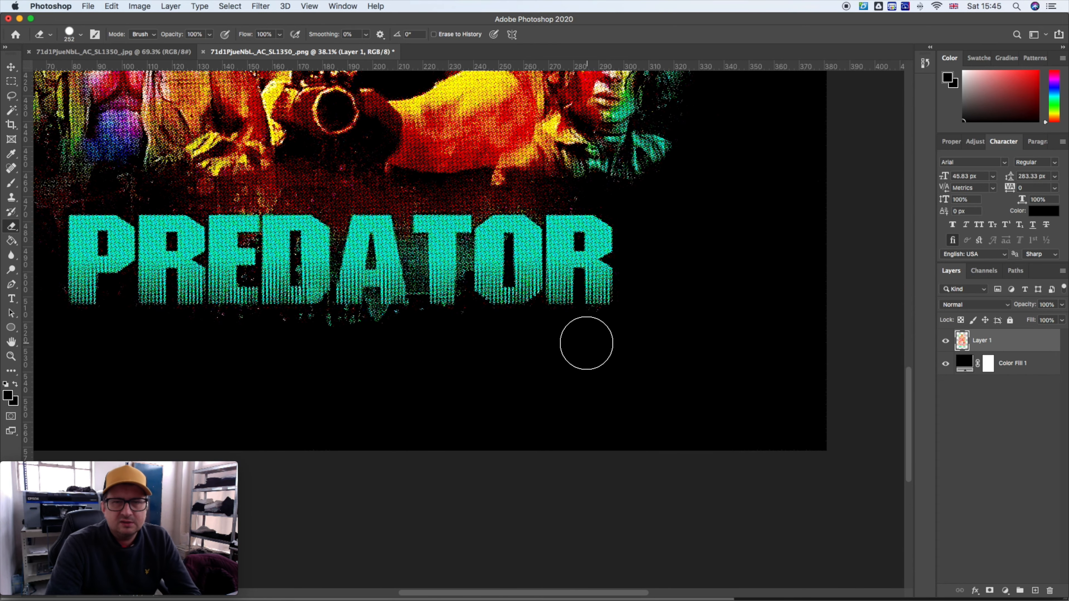
key("z")
right_click(516, 376)
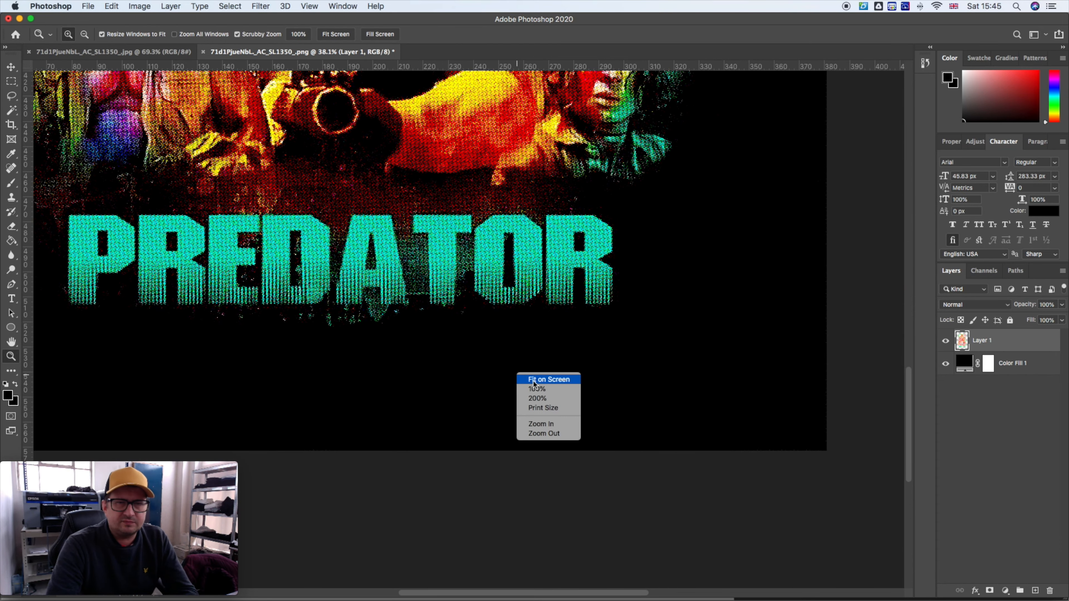
left_click(539, 379)
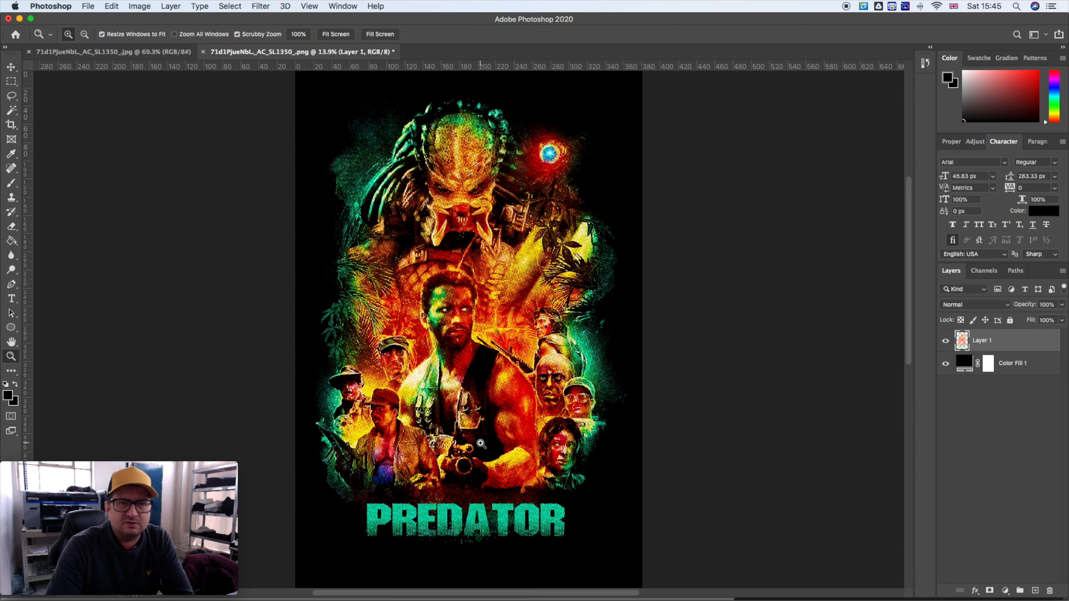
Hide and delete the black Color Fill 1 layer so only the halftone artwork on transparency is left.
left_click(946, 363)
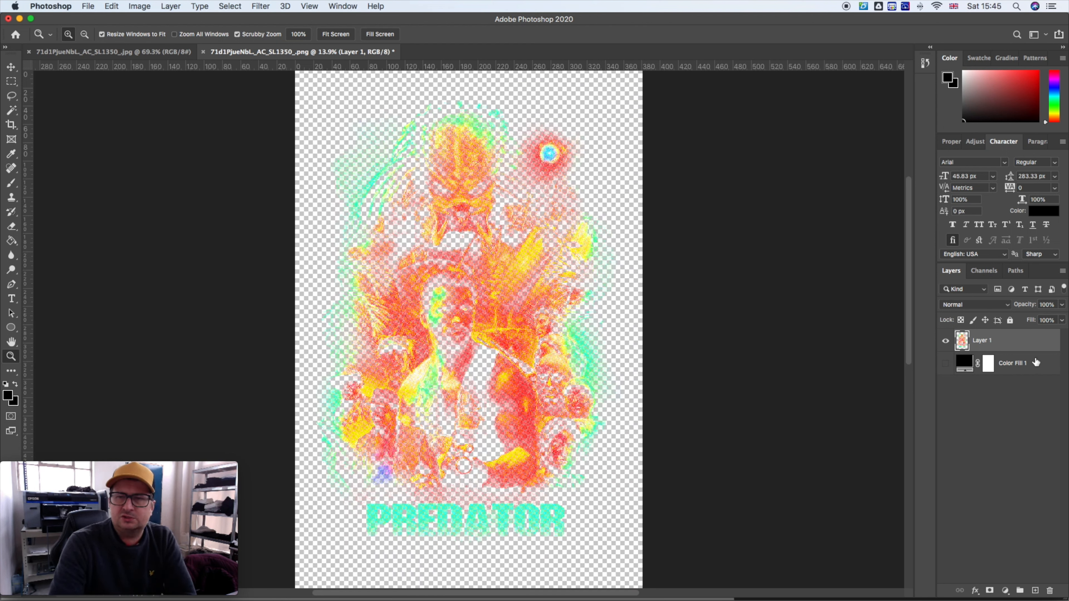
left_click(1034, 363)
key("BackSpace")
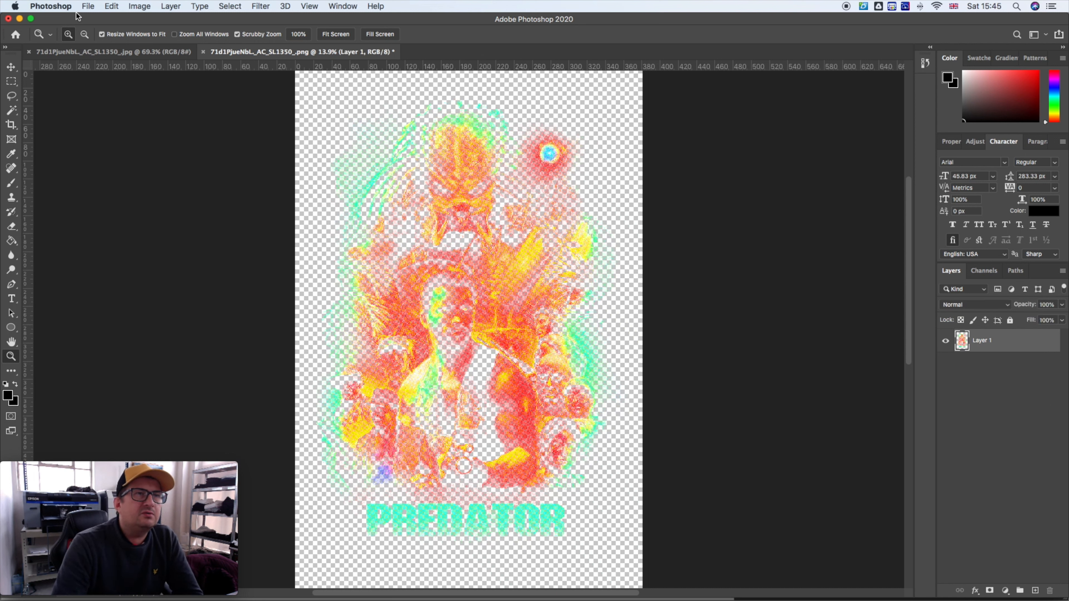
Save the artwork in the out folder as the PNG copy 71d1PjueNbL._AC_SL1350_ copy.png with the large file size option.
left_click(87, 7)
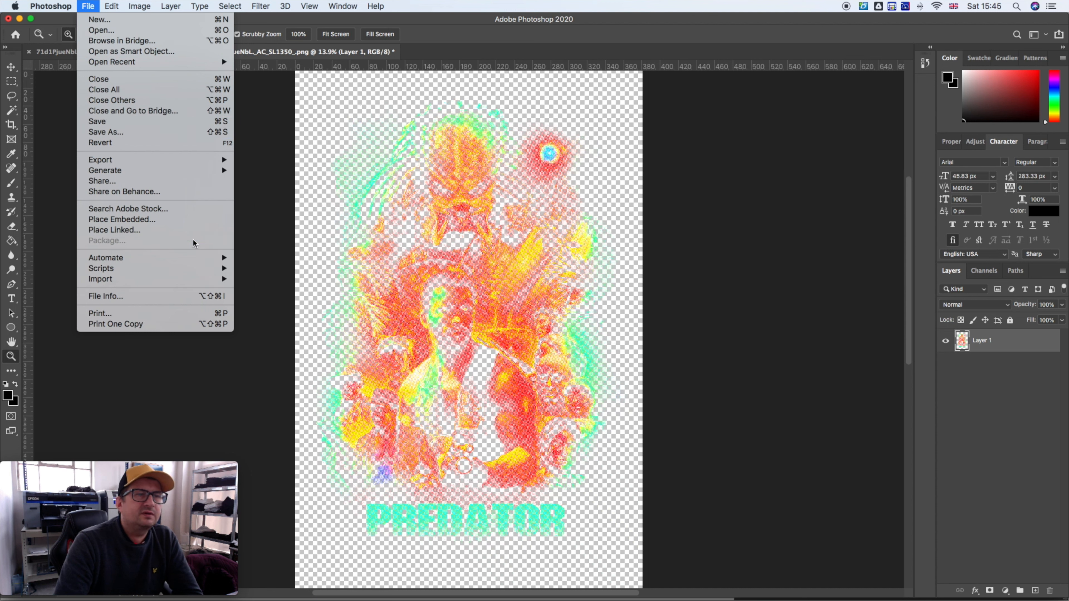
mouse_move(202, 170)
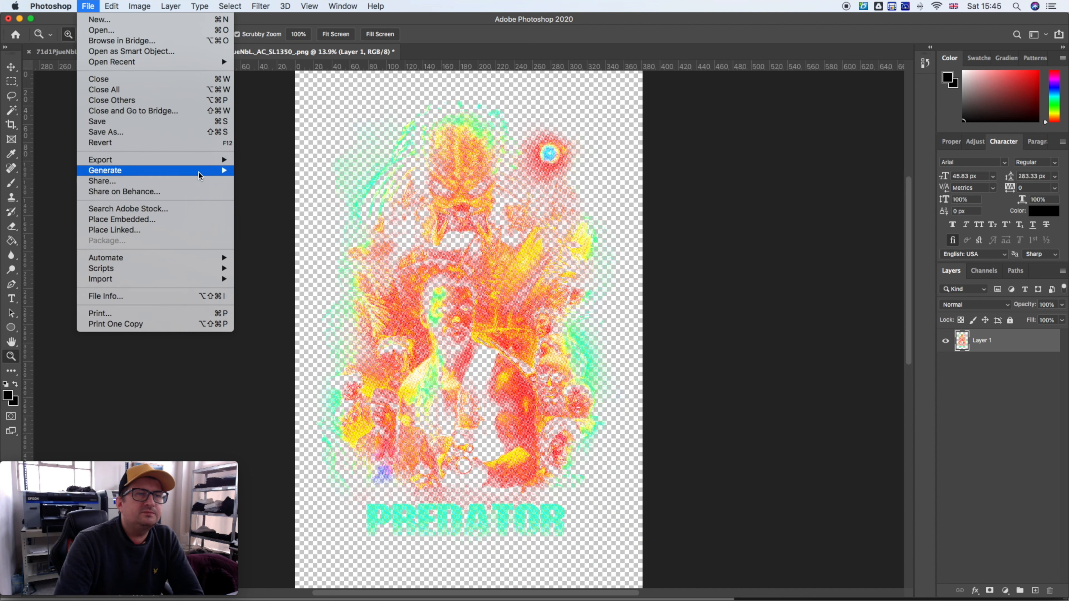
left_click(195, 141)
left_click(196, 132)
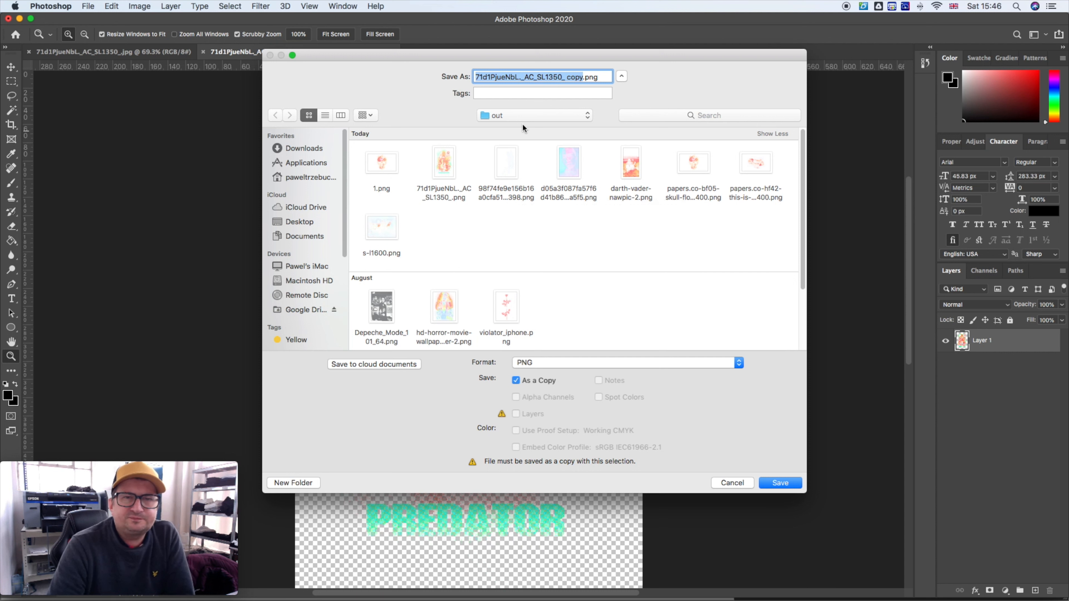
left_click(767, 484)
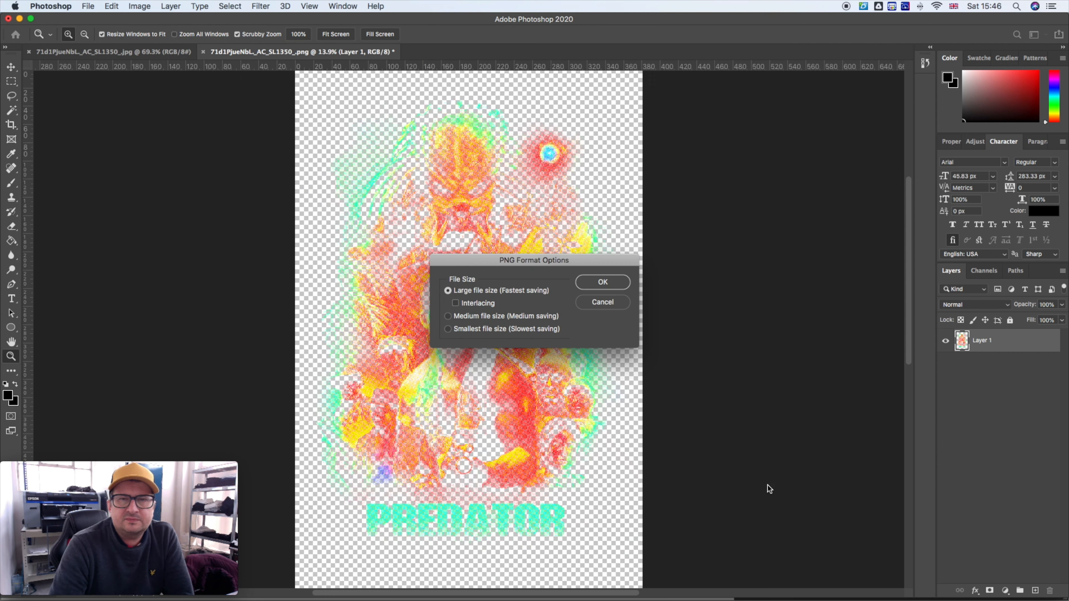
left_click(597, 286)
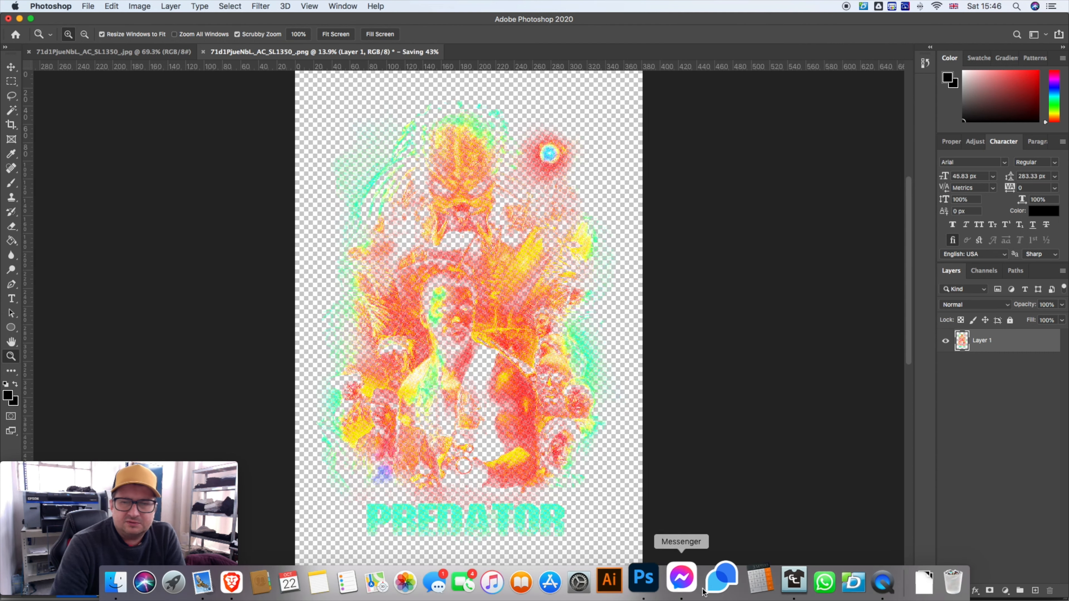
Switch to Garment Creator, open the original 71d1PjueNbL._AC_SL1350_.jpg from the in folder, and show its layout settings.
left_click(770, 576)
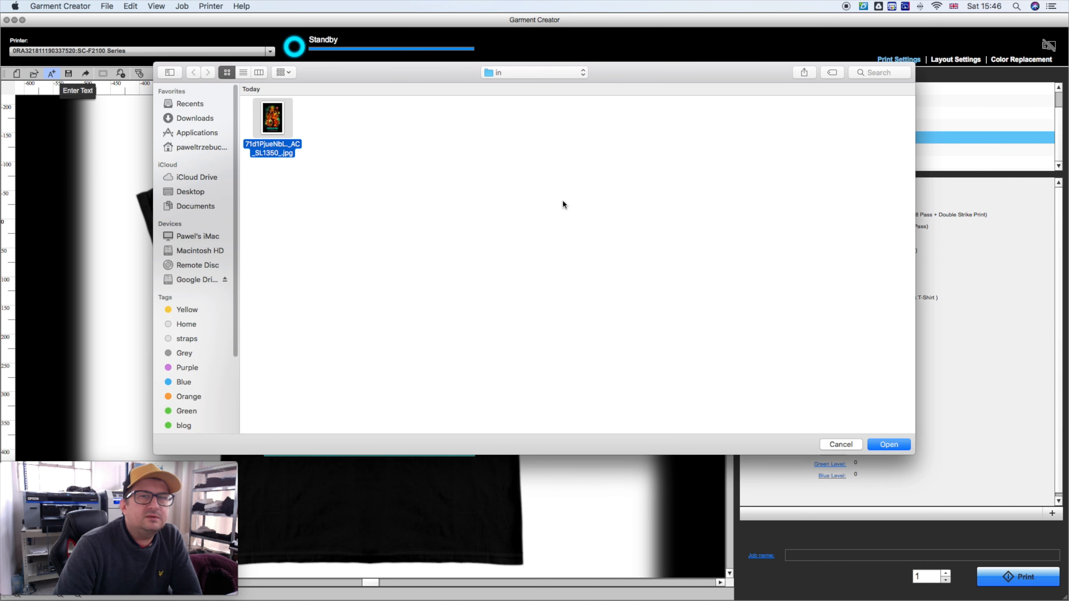
left_click(841, 445)
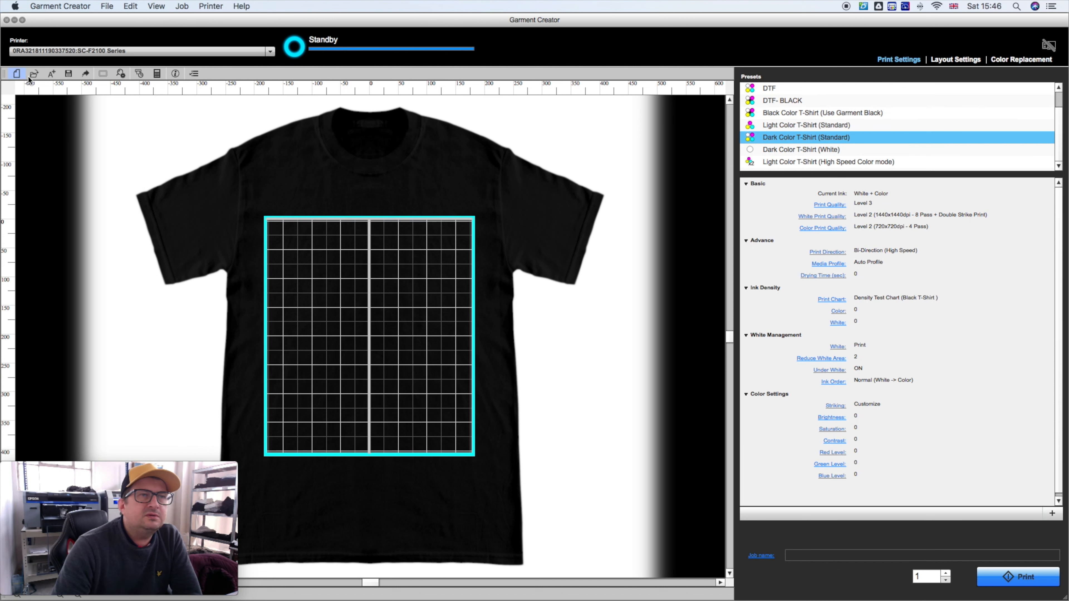
left_click(40, 74)
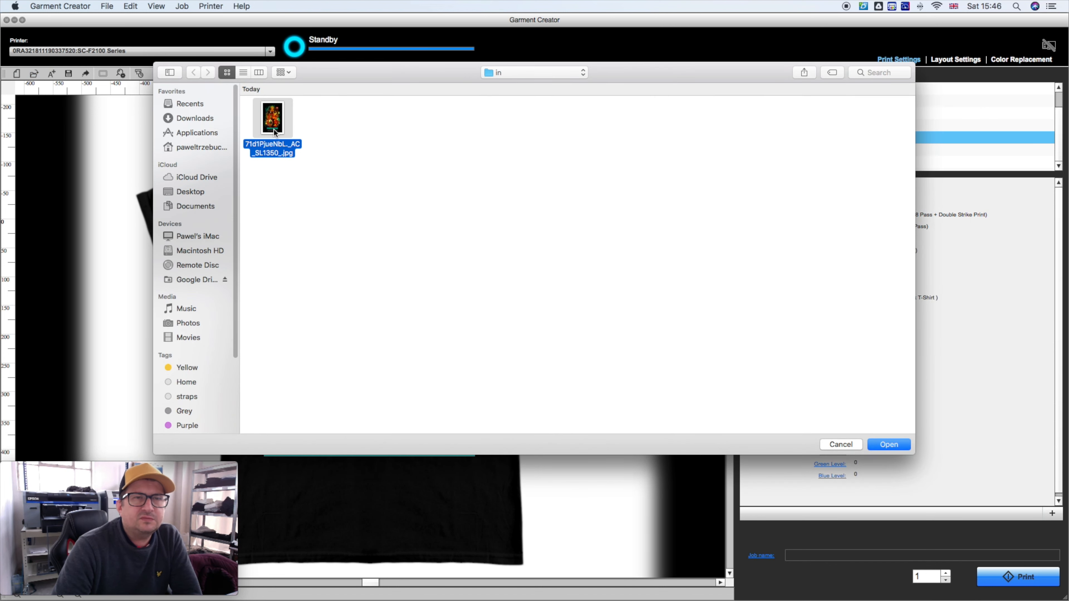
double_click(273, 131)
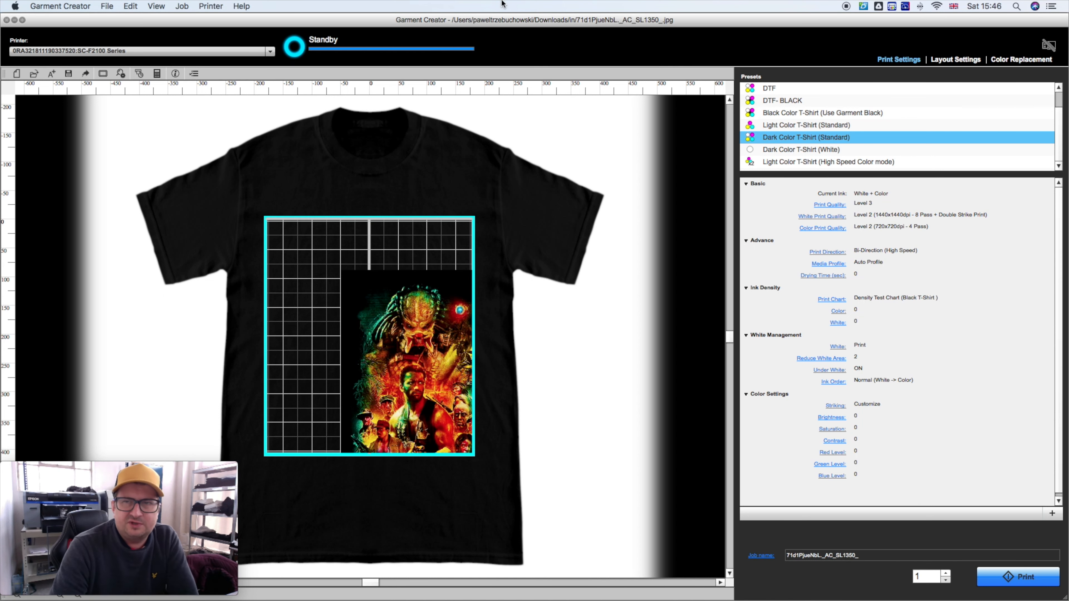
left_click(942, 60)
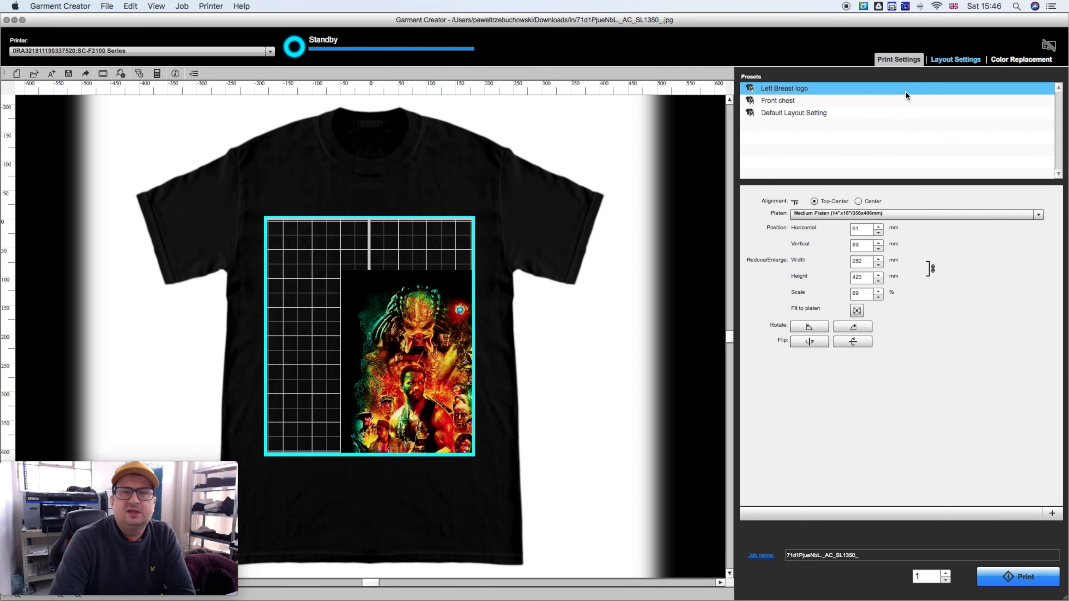